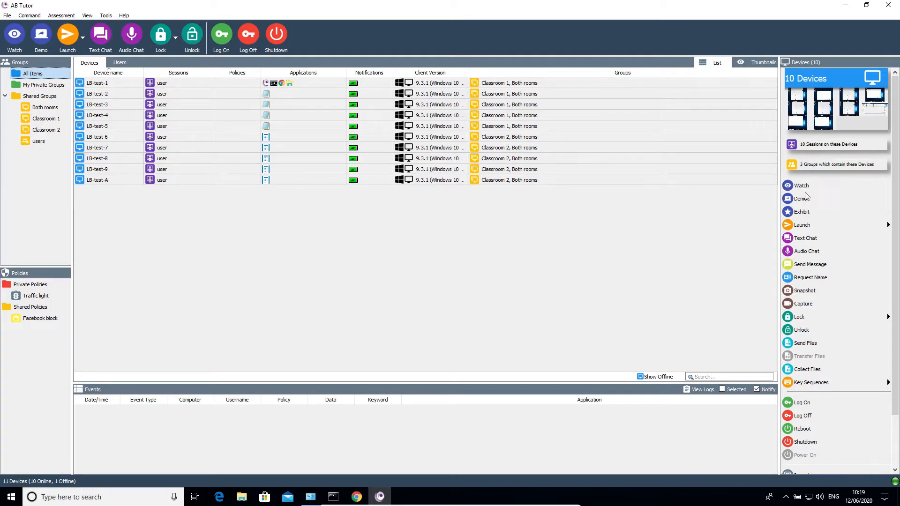
Watch LB-test-2's screen and move its Notepad window away from the desktop icons on the remote desktop.
click(296, 94)
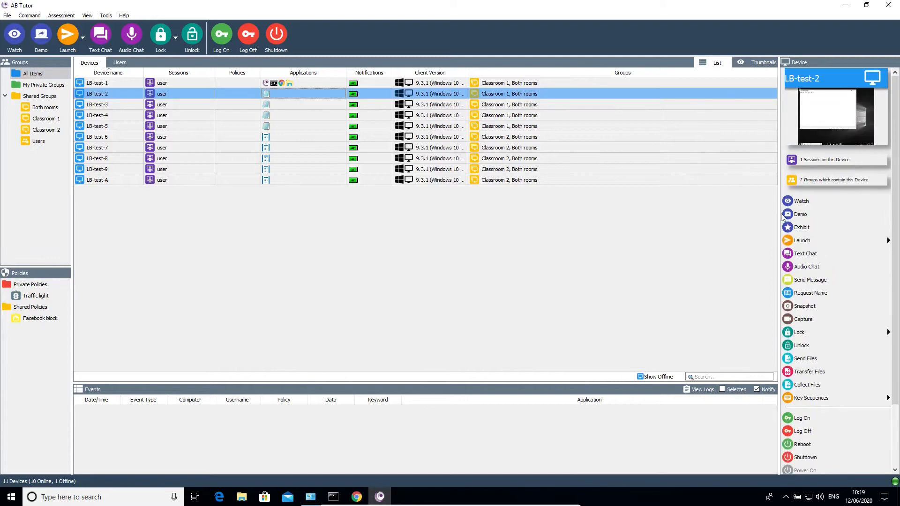
click(800, 201)
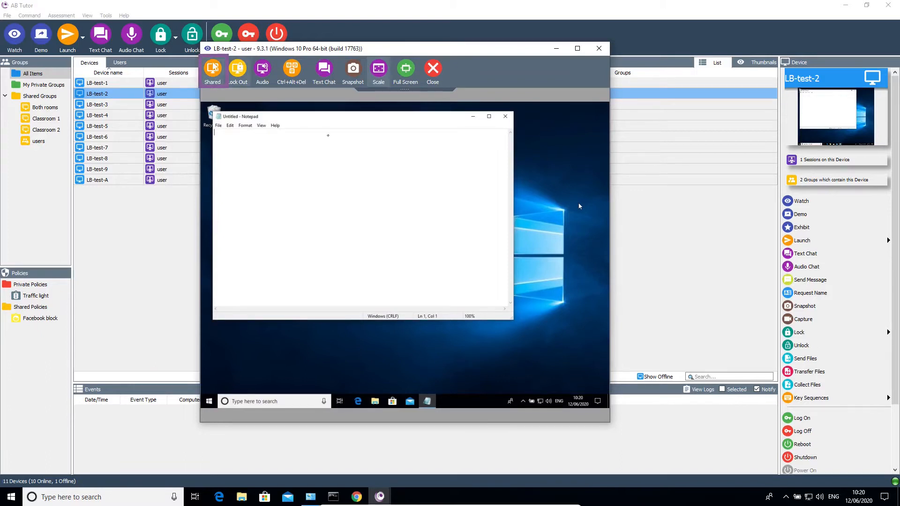
drag(327, 118, 384, 151)
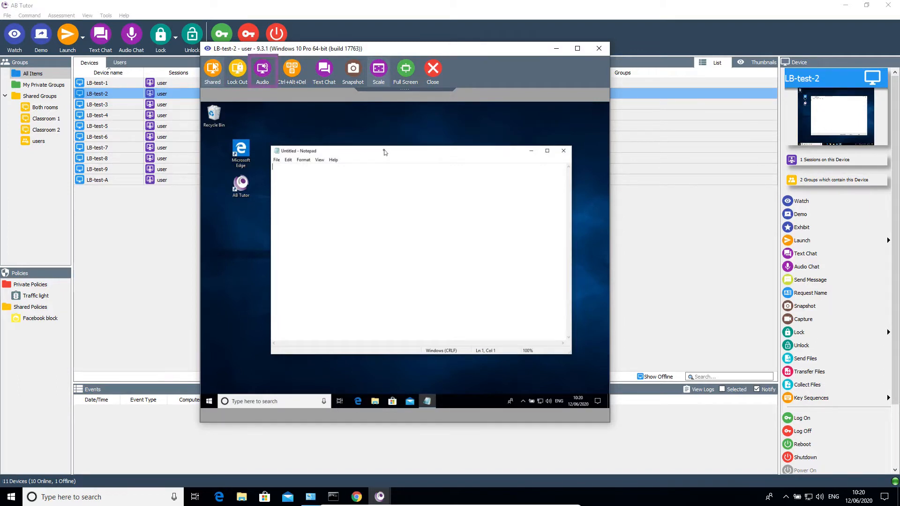
Send LB-test-2's user the text chat message "What are you doing?" from the watch session and close the chat.
click(324, 71)
text(What are you doing?)
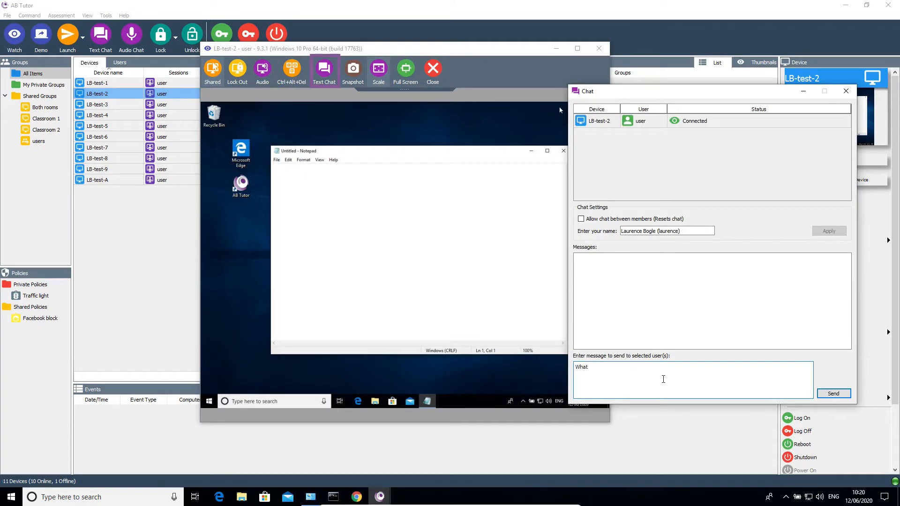
click(833, 393)
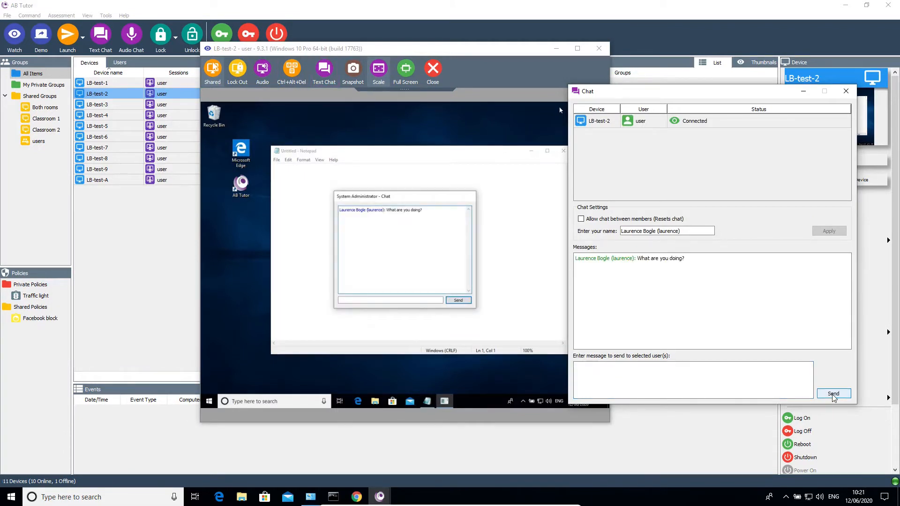
click(845, 91)
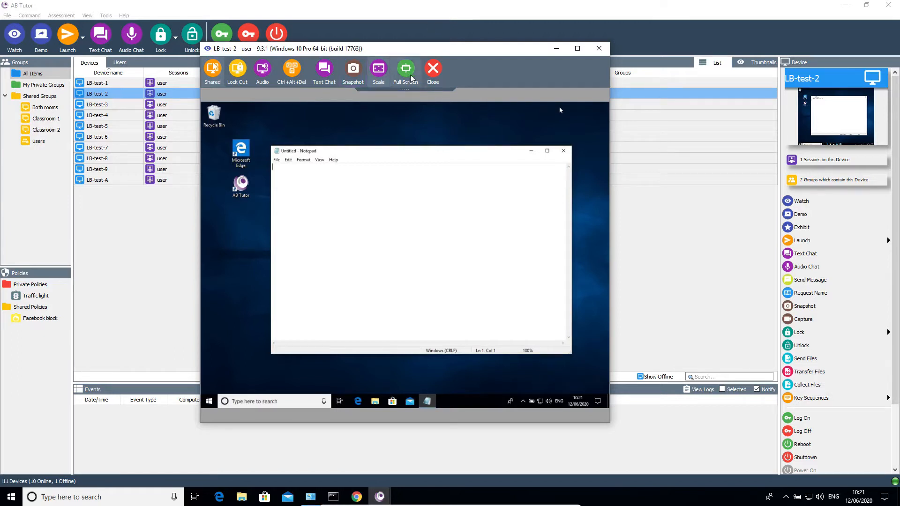
Try the scaling and full-screen display modes for the watched LB-test-2 session.
click(380, 75)
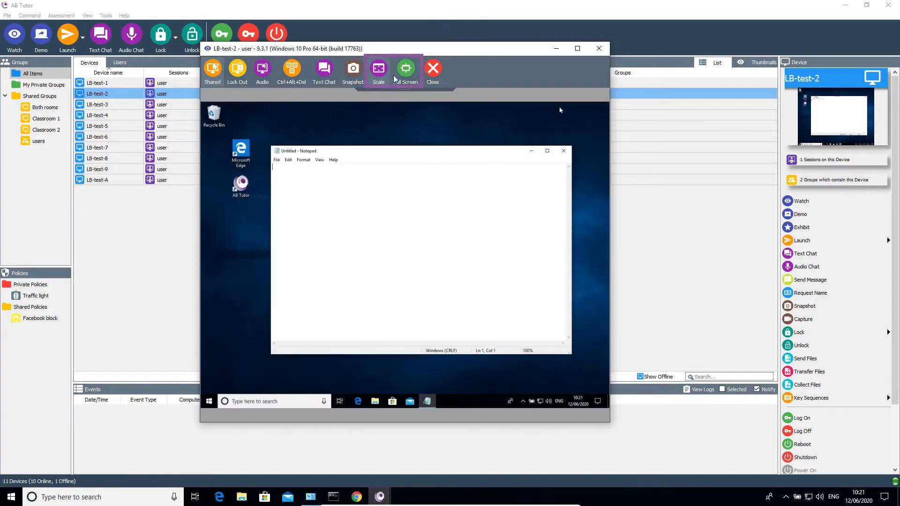
click(405, 71)
click(233, 14)
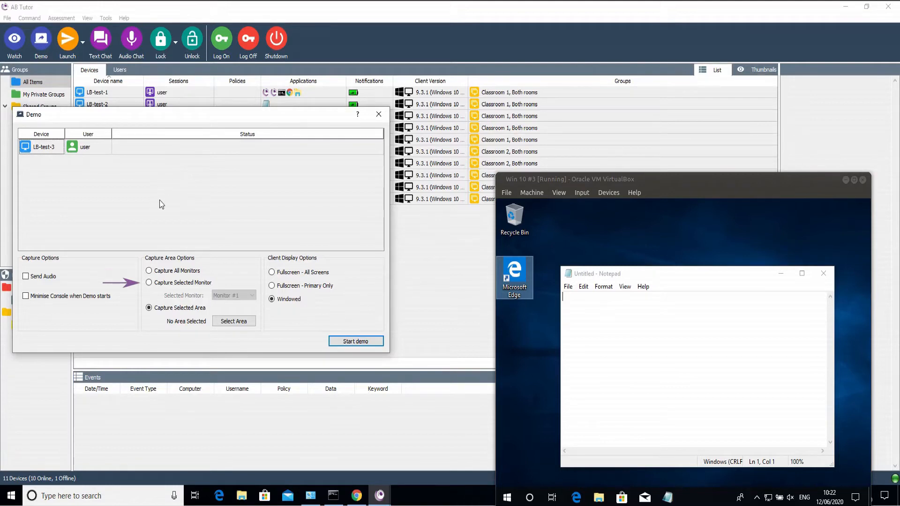
Run a demo of all monitors on LB-test-3, enlarging the demo window on the client before stopping it.
click(148, 271)
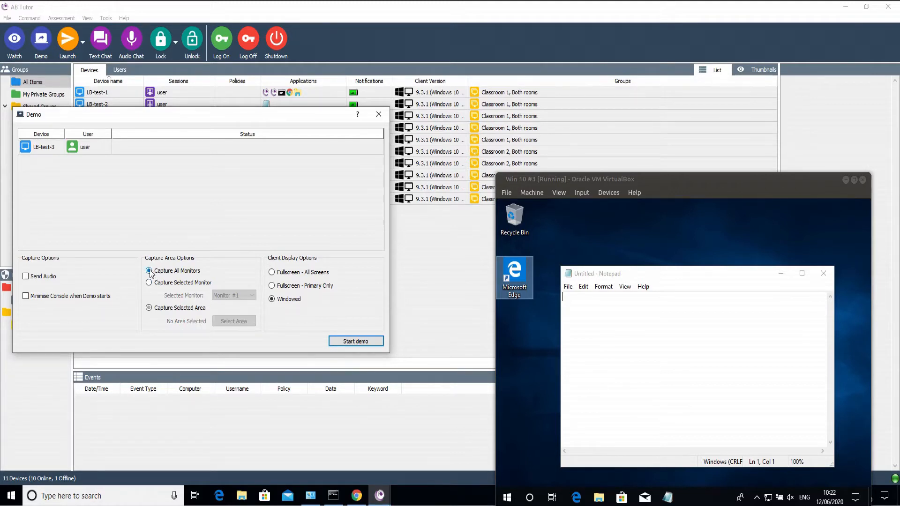
click(354, 341)
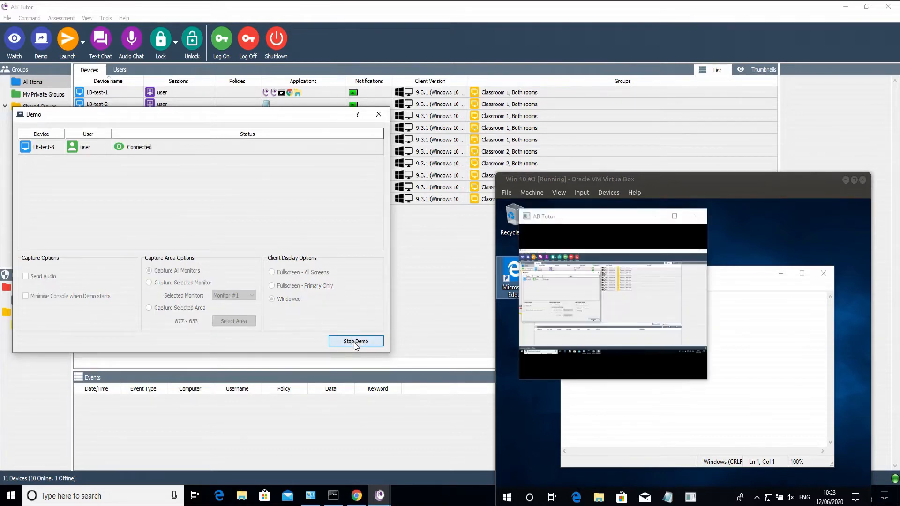
drag(711, 384, 822, 416)
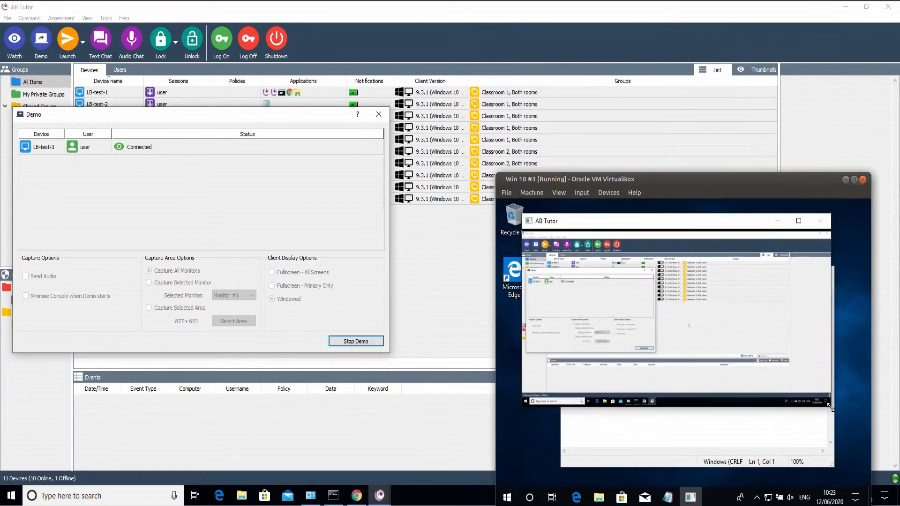
click(345, 342)
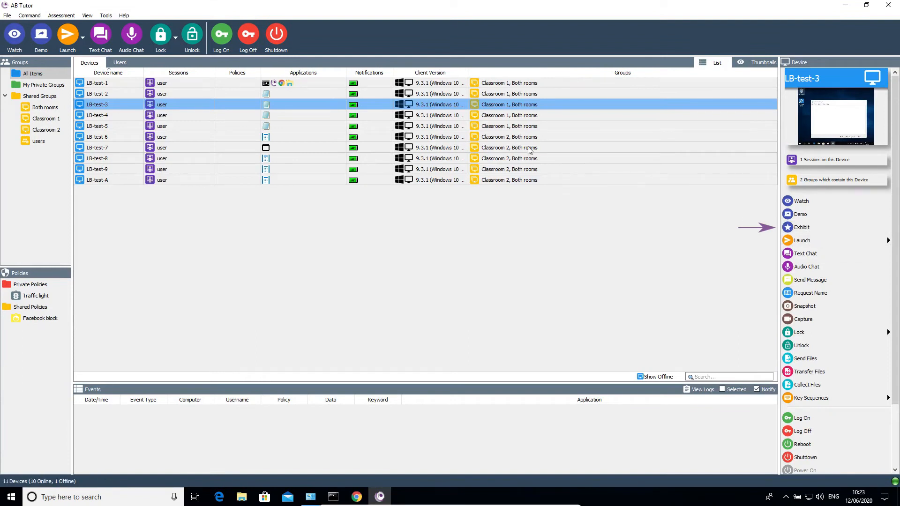
Set up an exhibit for all devices with LB-test-1 as the source, closing the setup without starting it.
key(ctrl+a)
click(805, 212)
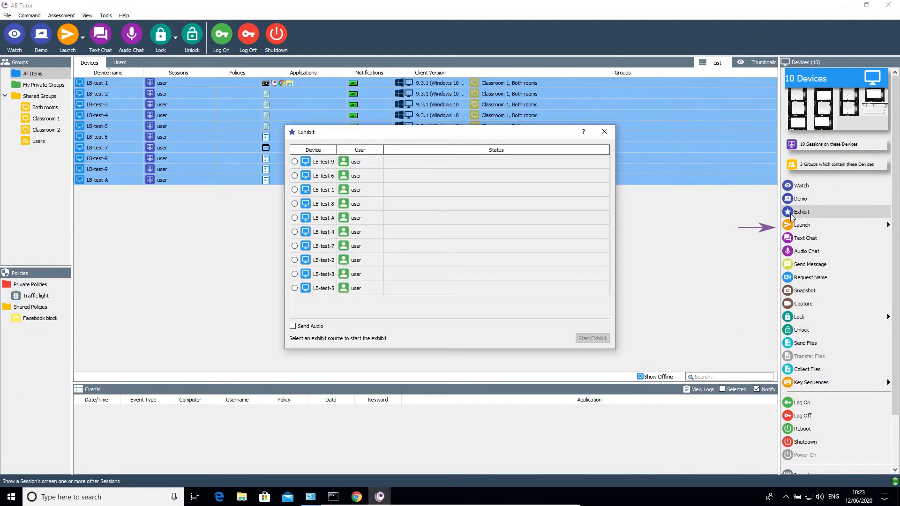
click(295, 189)
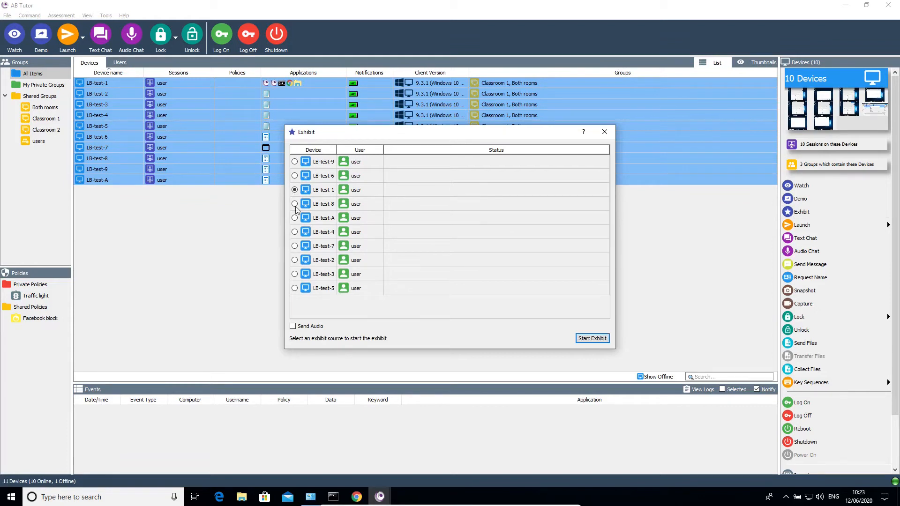
click(605, 132)
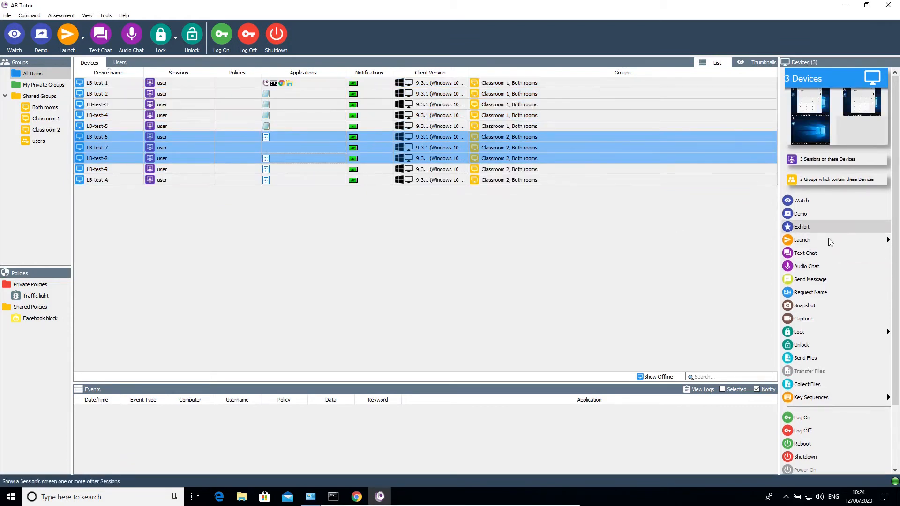
Launch Notepad on LB-test-6, LB-test-7 and LB-test-8.
click(828, 238)
text(note)
key(Return)
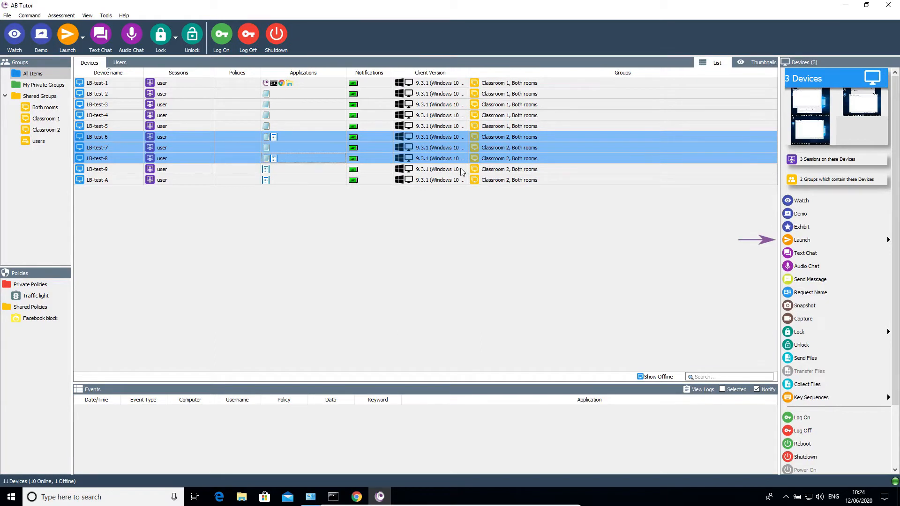
click(798, 240)
text(http://www.wikipedia.org)
key(Return)
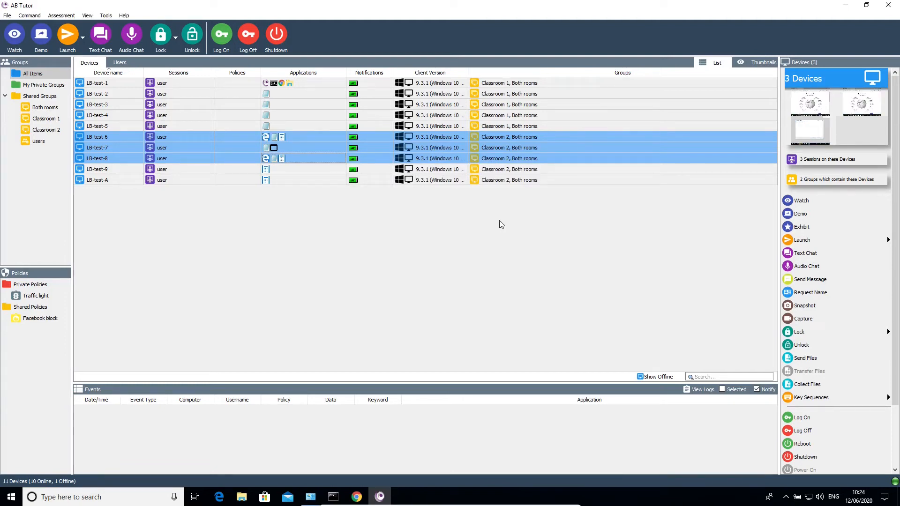
Close every application matching *notepad* on LB-test-6, LB-test-7 and LB-test-8.
click(839, 239)
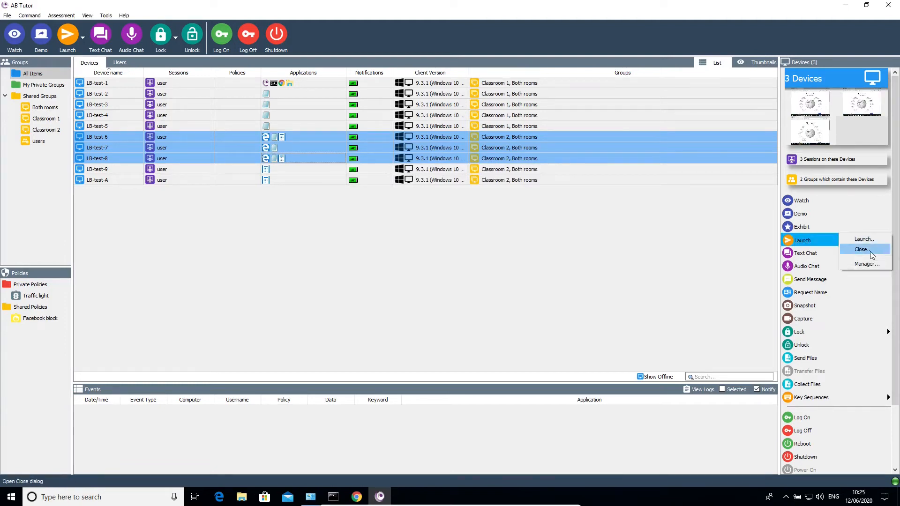
click(868, 249)
text(*notepad*)
key(Return)
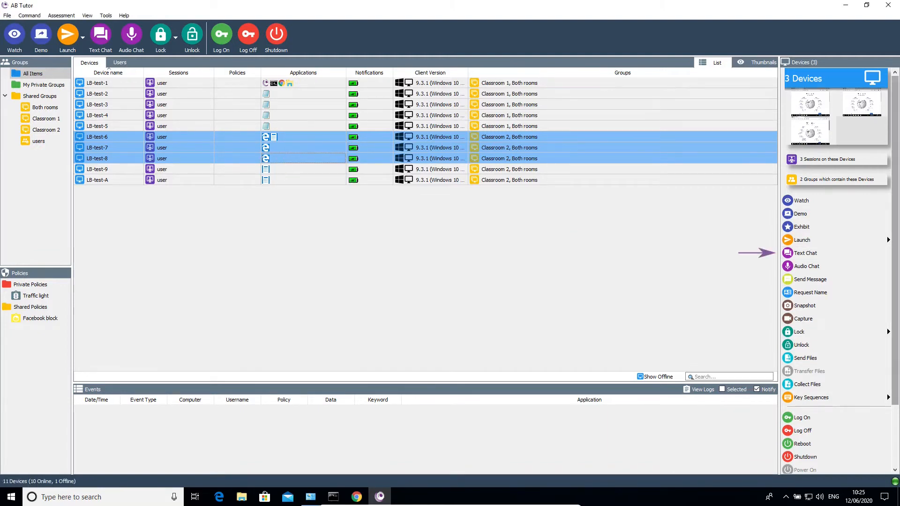
Examine the text chat and audio chat windows for LB-test-6, LB-test-7 and LB-test-8, closing each again.
click(806, 253)
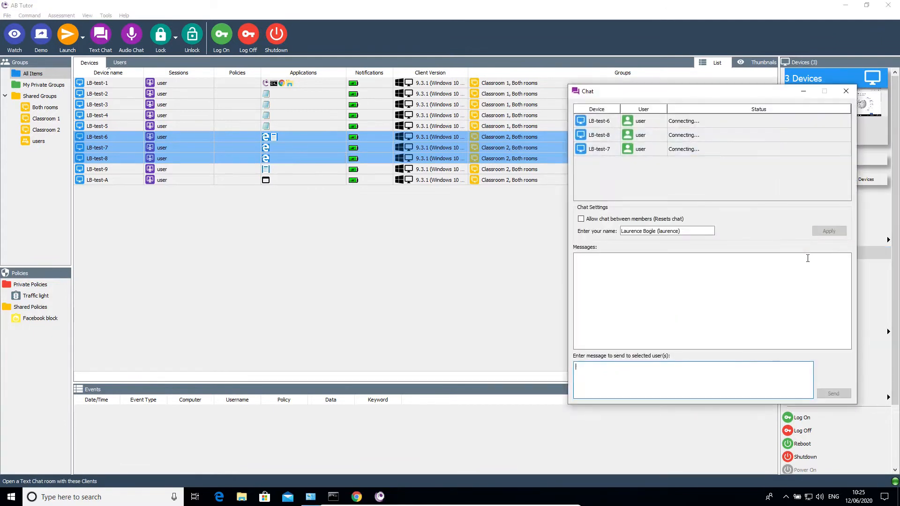
drag(742, 95, 444, 107)
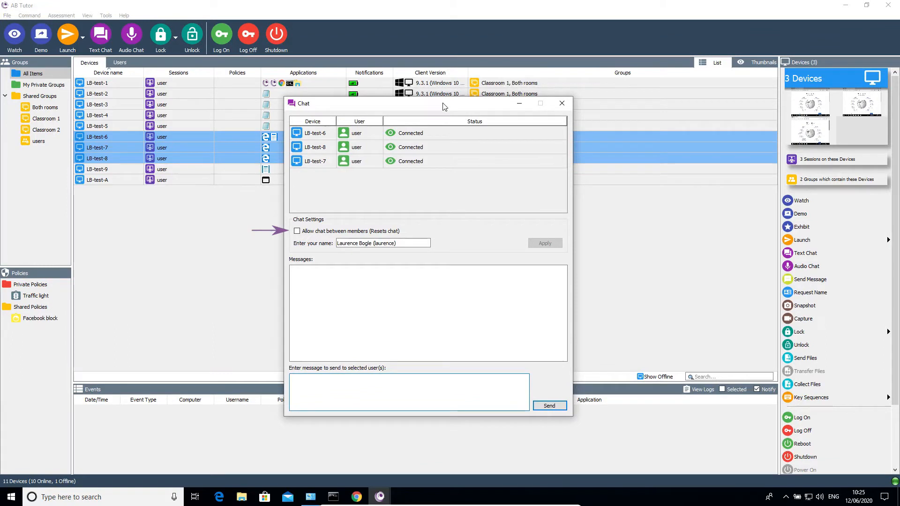
click(562, 103)
click(808, 266)
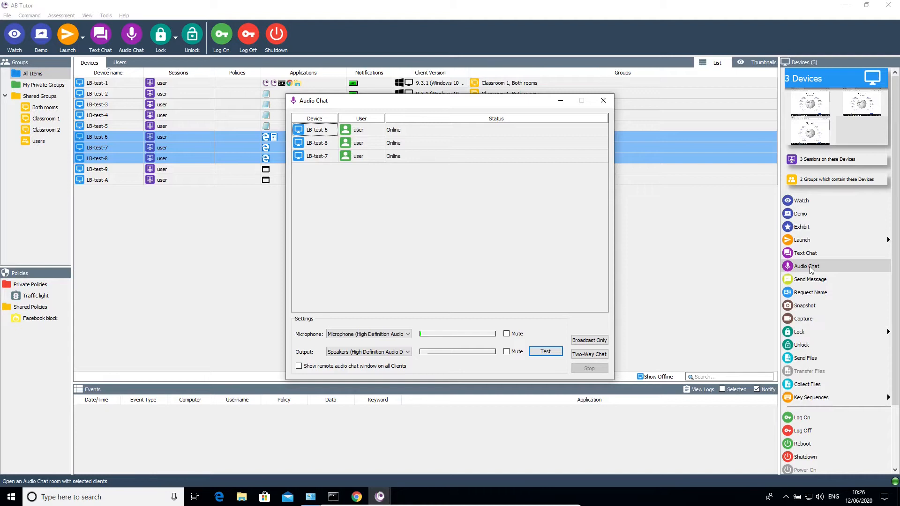
click(603, 100)
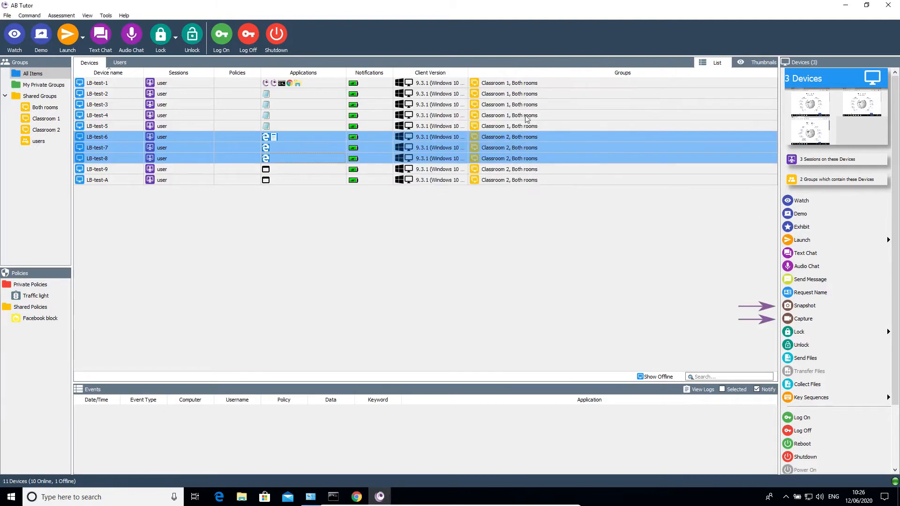
Take a snapshot of LB-test-2 and start a screen capture of it at 1 frame per sec for at most 5 minutes.
click(536, 94)
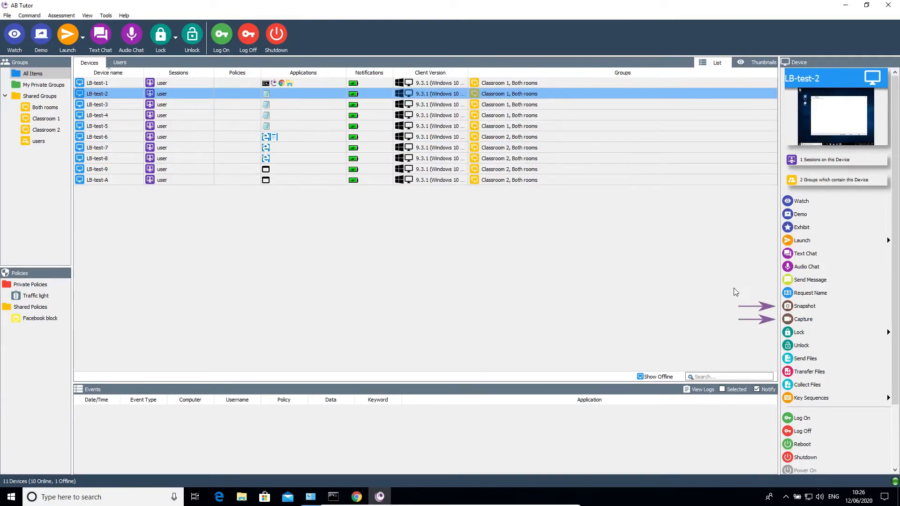
click(804, 307)
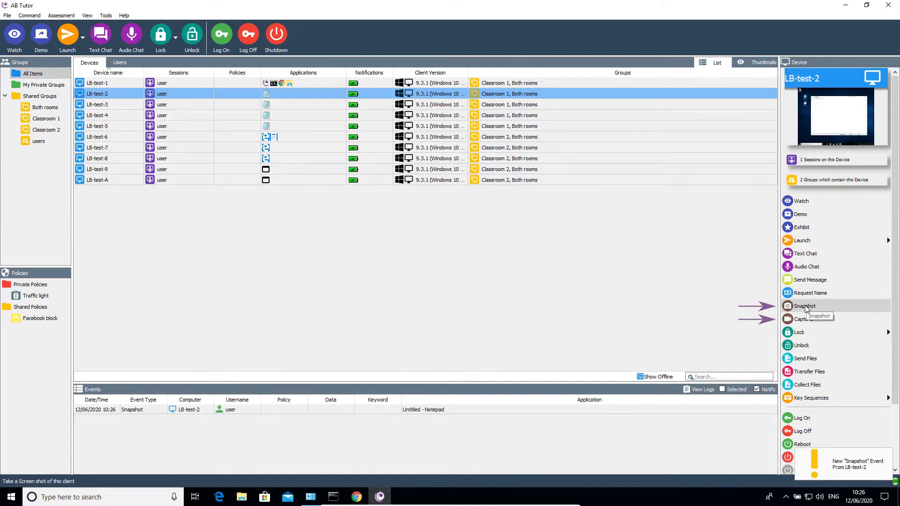
click(804, 319)
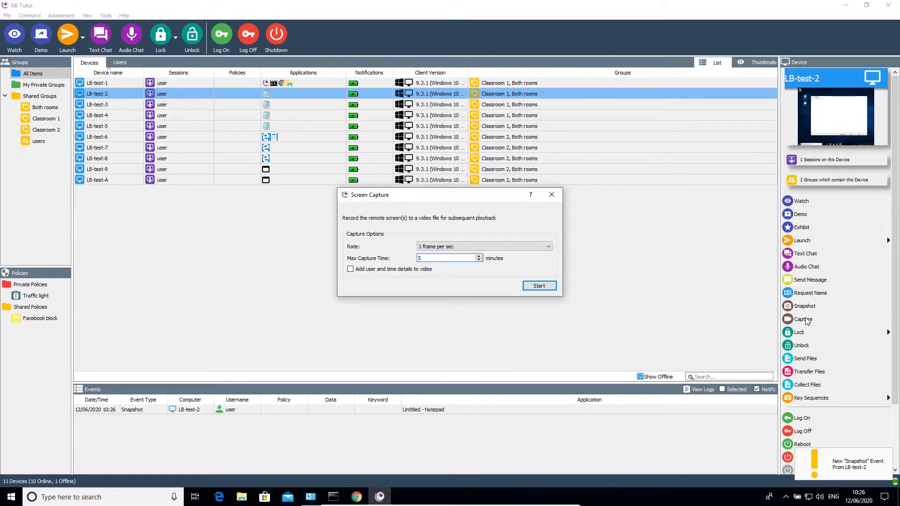
click(539, 286)
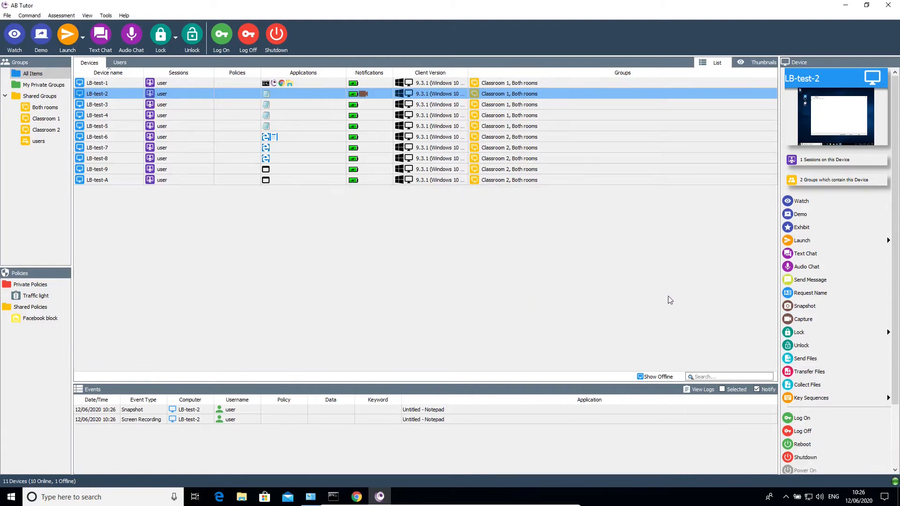
Lock LB-test-2 with the default lock message.
click(811, 331)
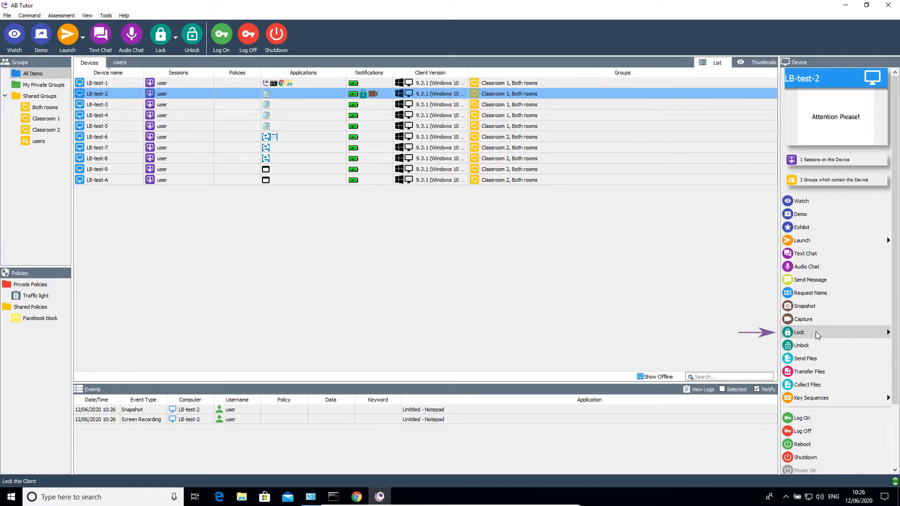
Try the custom lock message options, including the User or Global scope and making it the default, and close without saving.
click(888, 332)
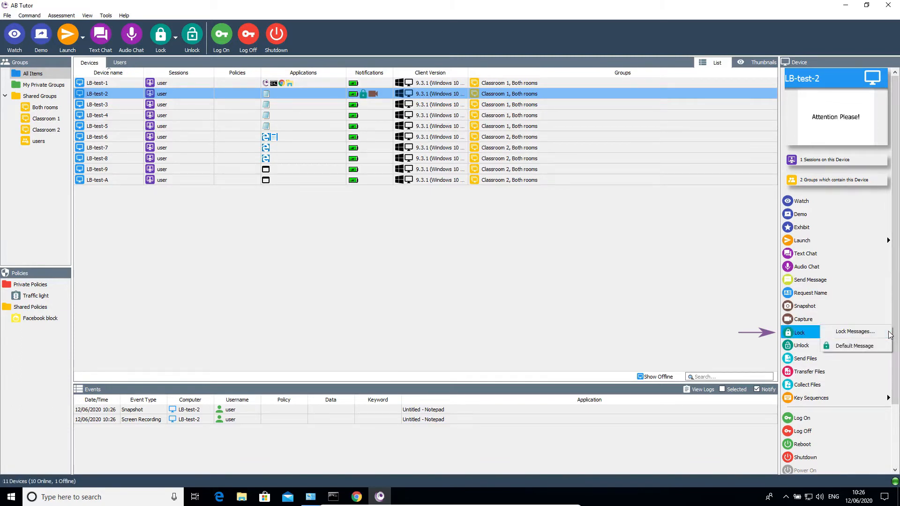
click(876, 332)
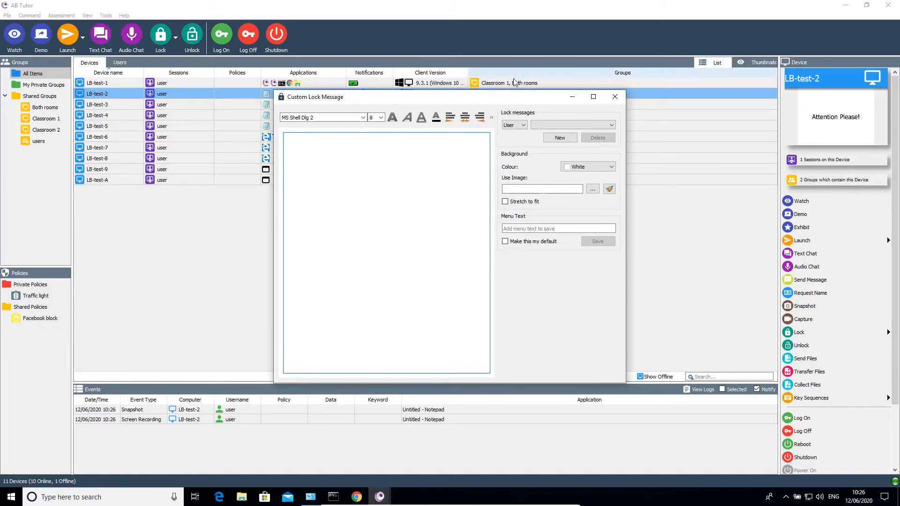
click(518, 126)
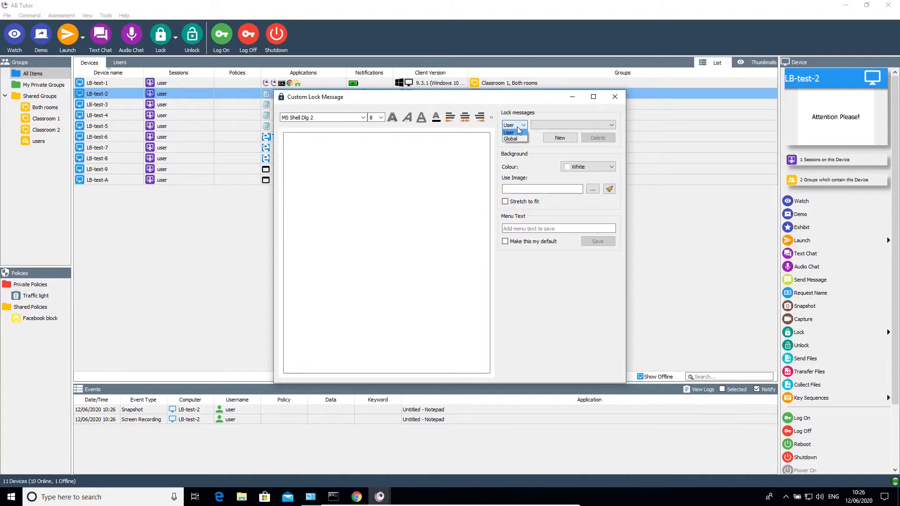
click(533, 245)
click(533, 245)
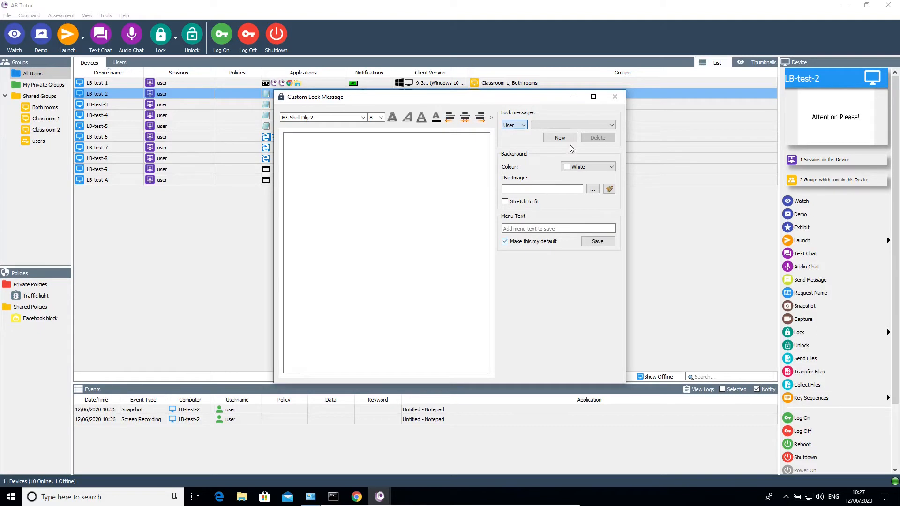
click(620, 99)
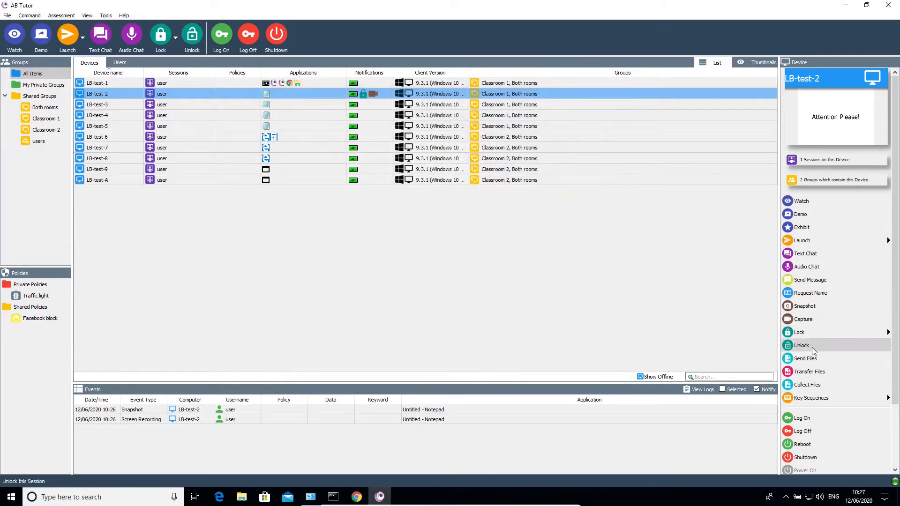
Send Test document.txt from the local documents folder to LB-test-2 and edit its destination folder.
click(805, 359)
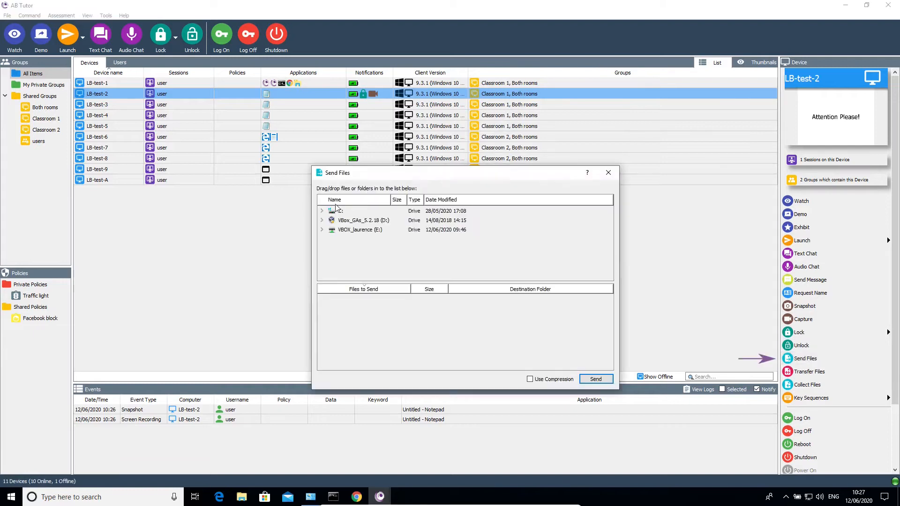
click(332, 239)
scroll(346, 261, down, 1)
click(341, 257)
scroll(370, 253, down, 5)
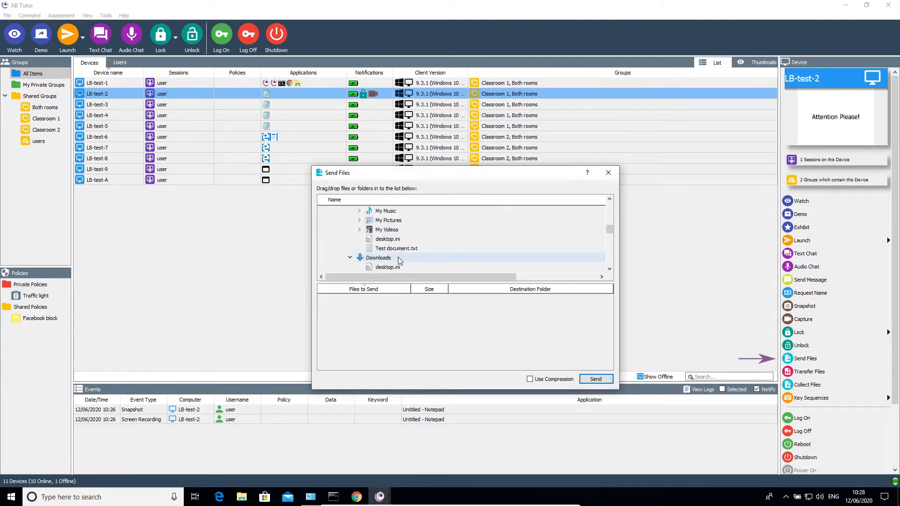
drag(399, 249, 431, 304)
click(486, 301)
double_click(486, 304)
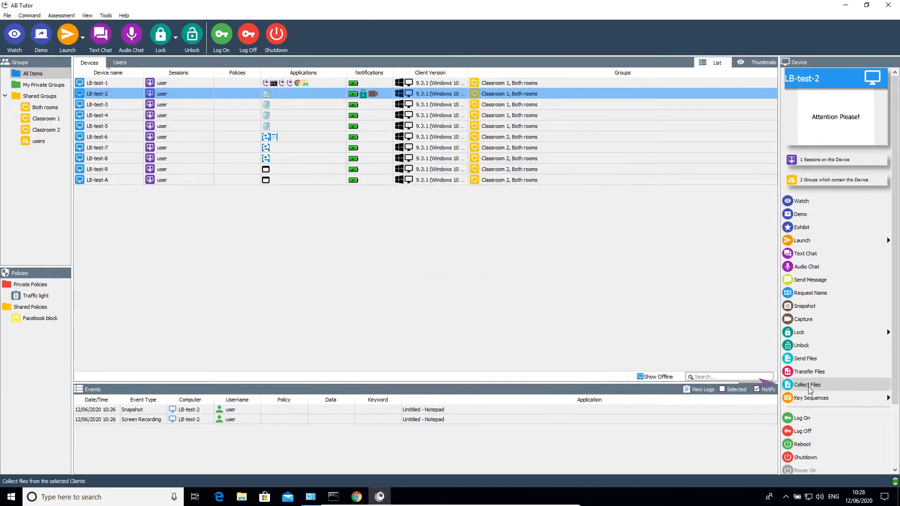
List all files (*.*) in LB-test-2's %mydocuments% folder for collection, with %desktop% as the save folder.
click(806, 385)
text(*.*)
key(Tab)
text(%mydocuments%)
key(Tab)
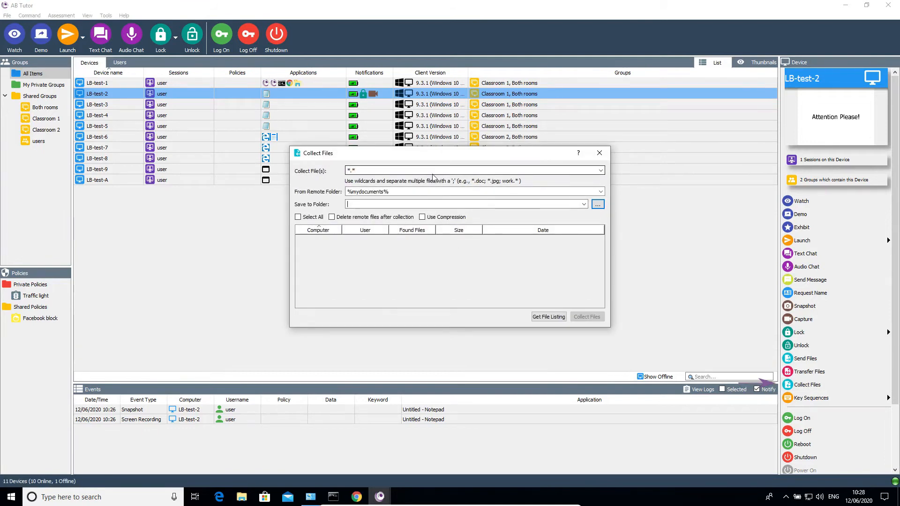
text(%desktop%)
click(548, 317)
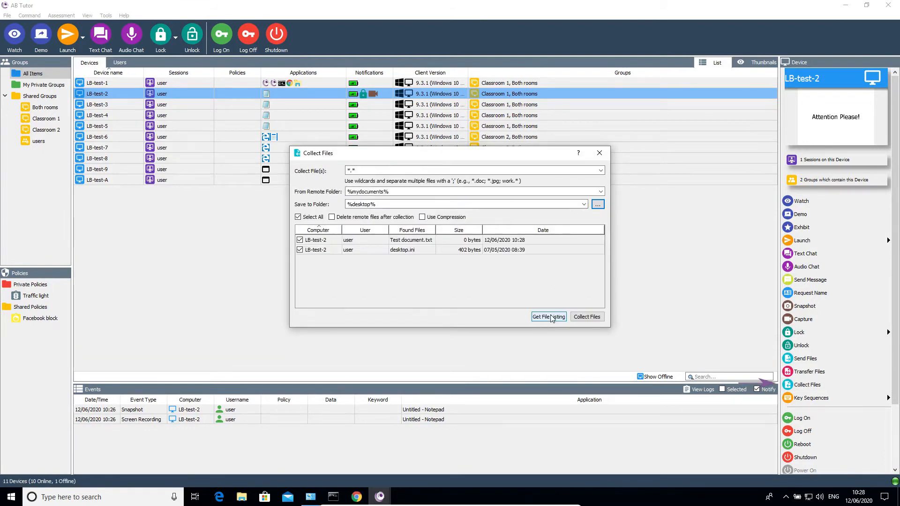
Browse the C: drive's Program Files folder on both the local machine and LB-test-2 for file transfer, and close the window.
click(317, 171)
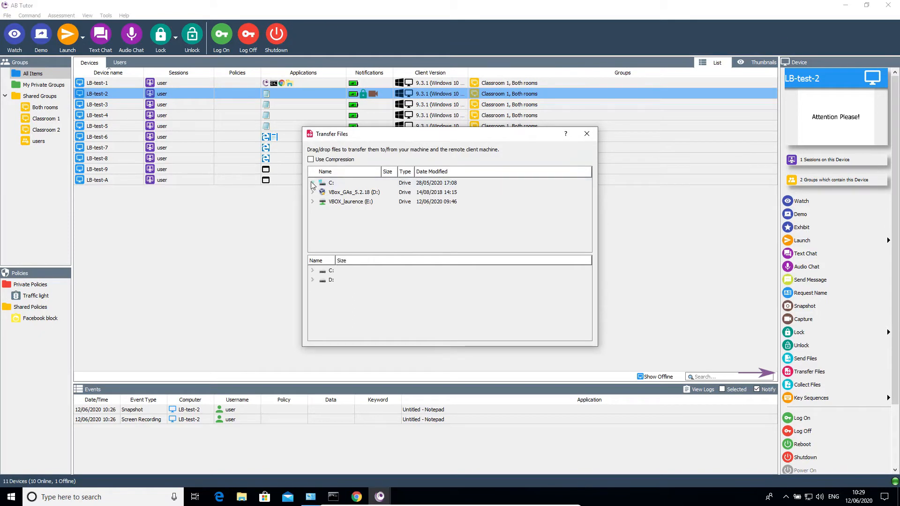
click(322, 308)
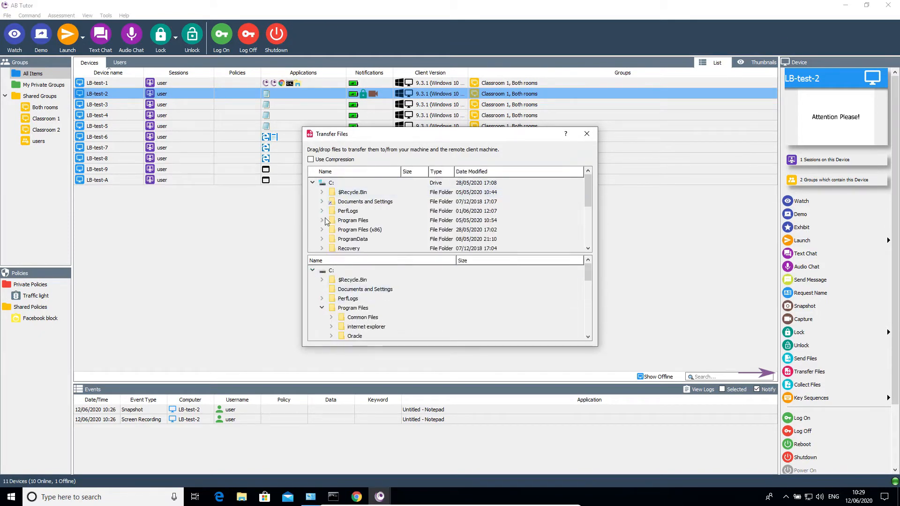
click(321, 220)
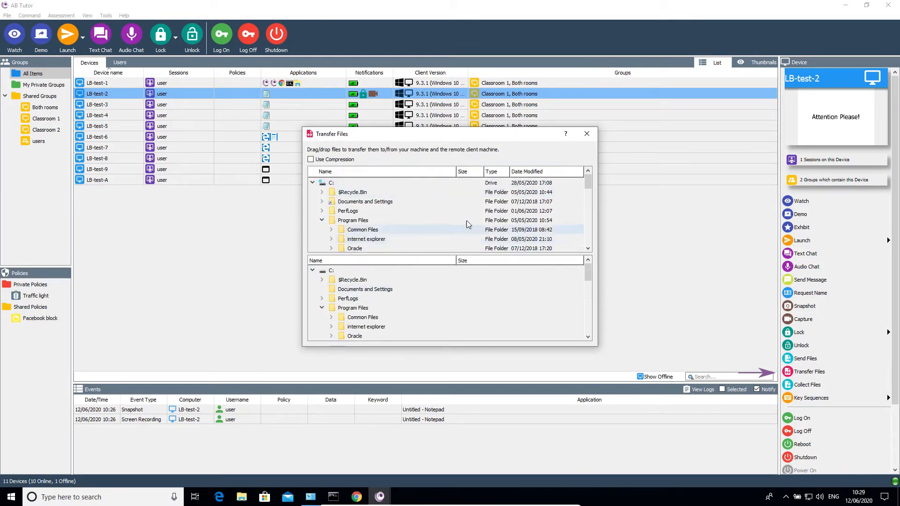
click(586, 135)
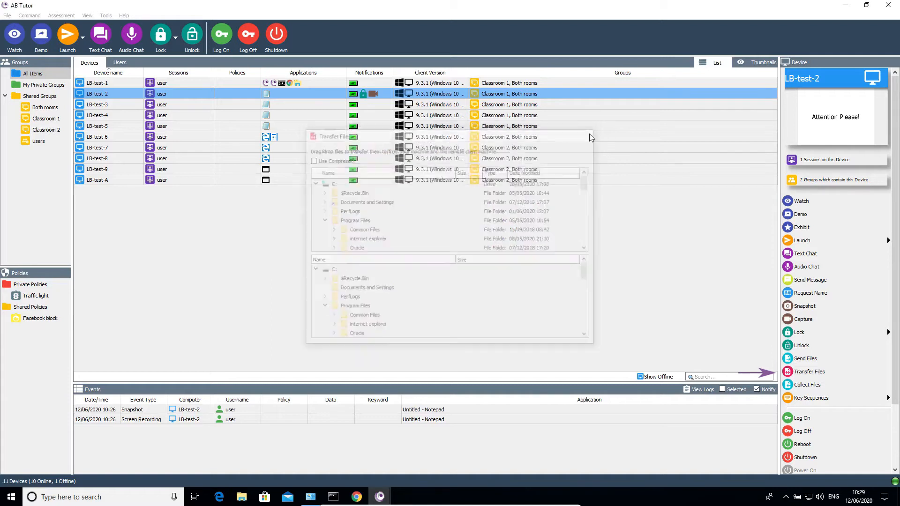
Open the key sequence manager for LB-test-2 and capture Ctrl+S as a key sequence.
click(885, 403)
click(879, 399)
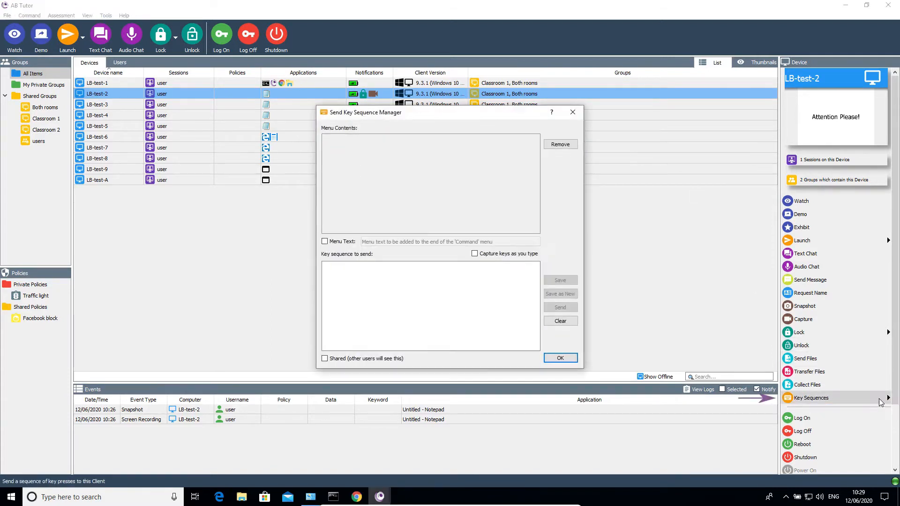
click(474, 254)
click(479, 283)
key(ctrl+s)
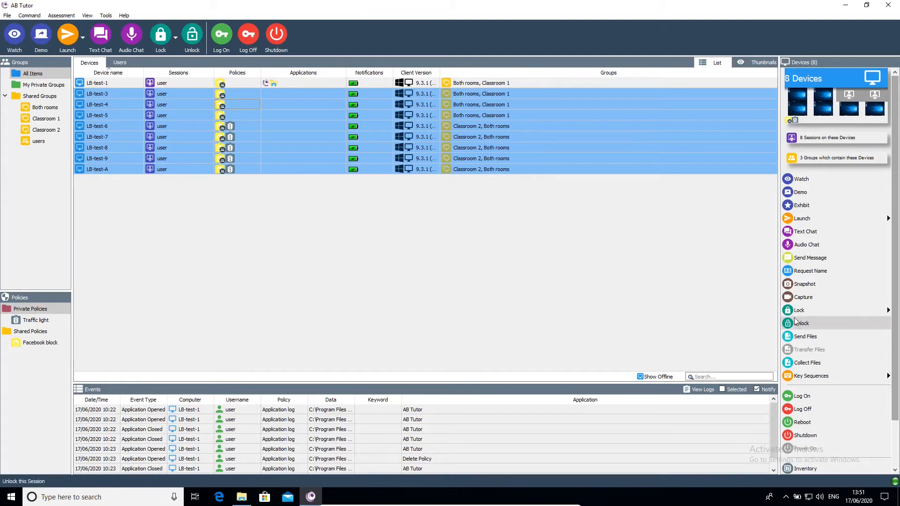
Send exam.txt to the eight selected devices with %desktop% as the destination folder.
click(804, 337)
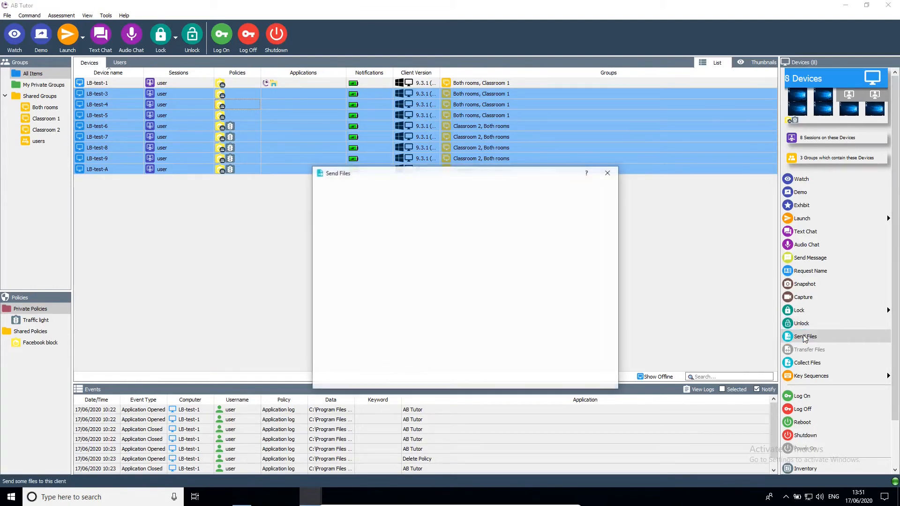
drag(386, 220, 403, 323)
double_click(484, 303)
key(BackSpace)
key(BackSpace)
key(BackSpace)
key(BackSpace)
key(BackSpace)
key(BackSpace)
key(BackSpace)
key(BackSpace)
key(BackSpace)
key(BackSpace)
key(BackSpace)
key(BackSpace)
key(BackSpace)
key(BackSpace)
key(BackSpace)
key(BackSpace)
key(BackSpace)
key(BackSpace)
key(BackSpace)
key(BackSpace)
text(%desktop%)
click(528, 297)
click(595, 379)
Launch %desktop%\exam.txt on the eight selected devices and send them a key sequence.
click(816, 219)
text(%desktop%\exam.txt)
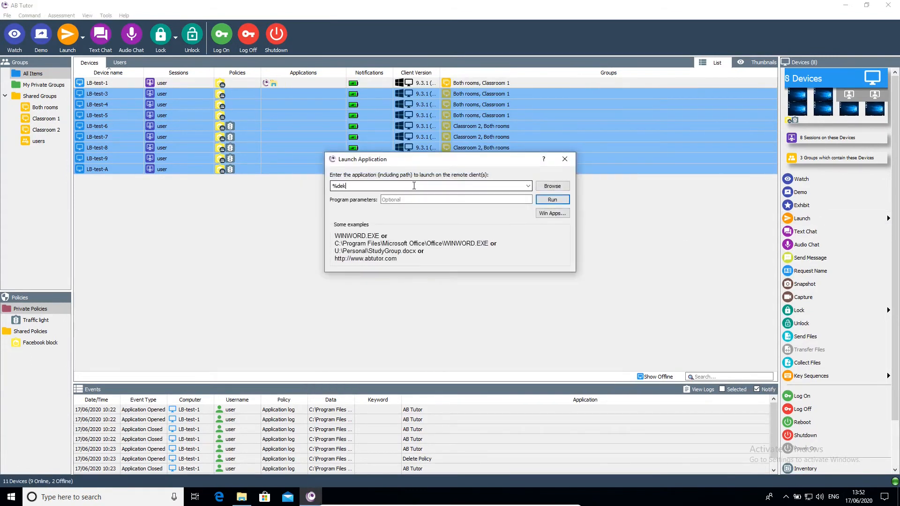
click(550, 201)
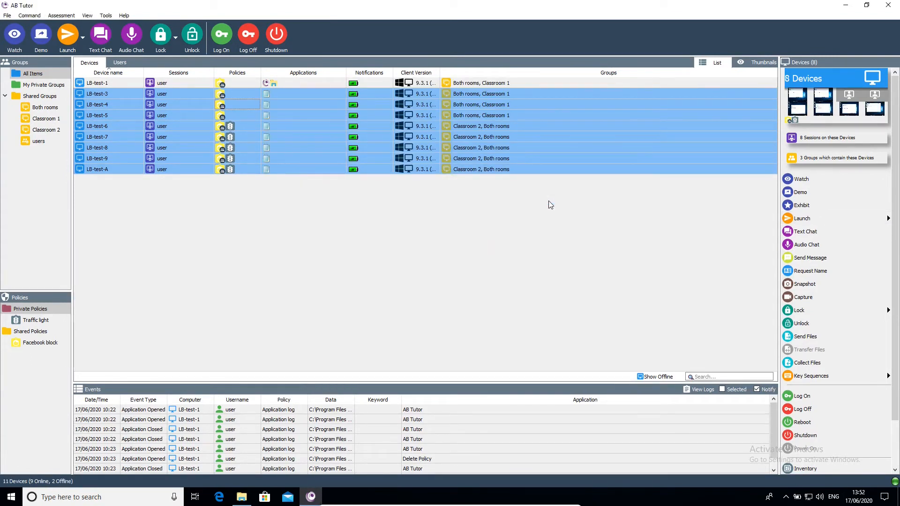
click(887, 375)
click(858, 401)
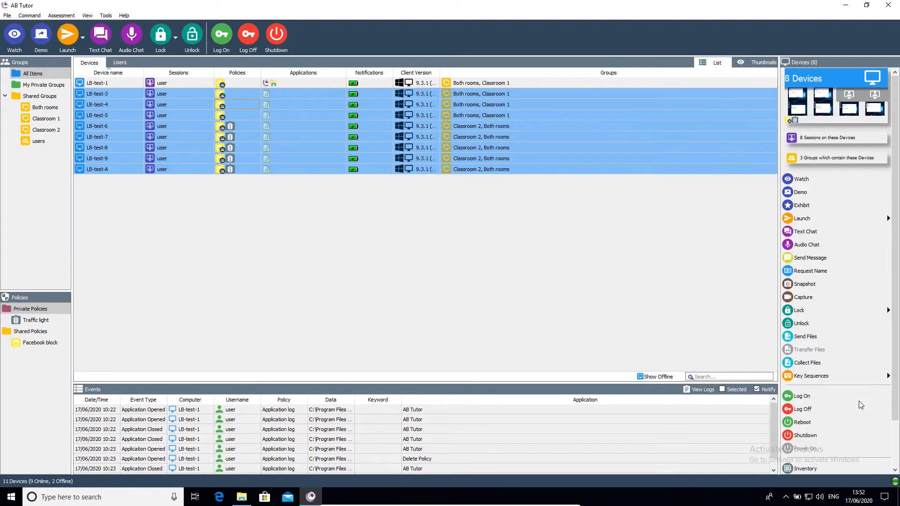
Collect the *.txt files from %desktop% on the eight selected devices into the local %desktop% folder.
click(815, 362)
text(txt)
click(385, 191)
text(%desktop%)
key(Tab)
text(%desktop%)
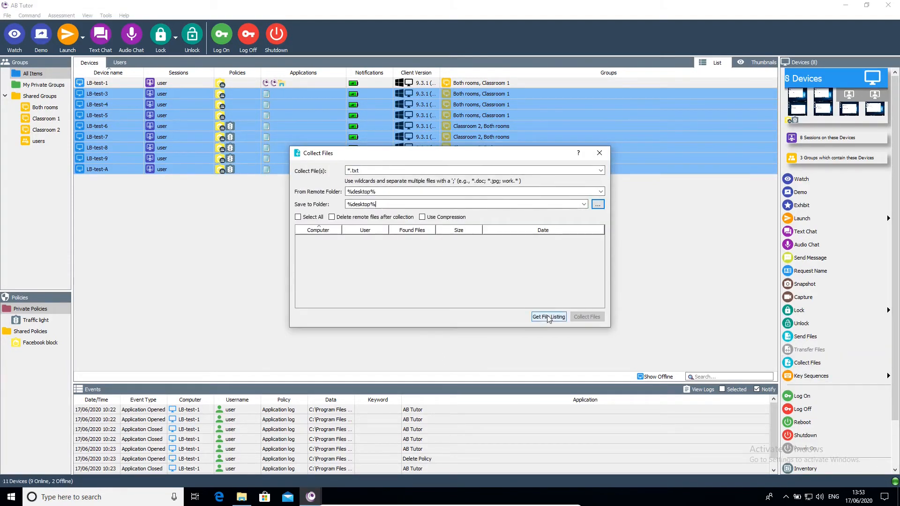
click(548, 316)
click(585, 317)
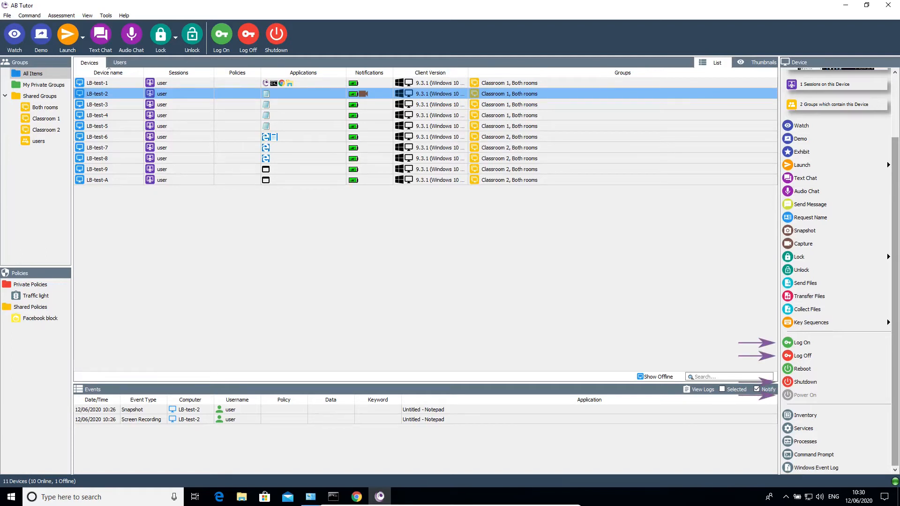
Try a shutdown countdown for LB-test-2 with "Please save your work, this computer will shut down in 5 minutes." for 300 secs, without sending it.
click(828, 383)
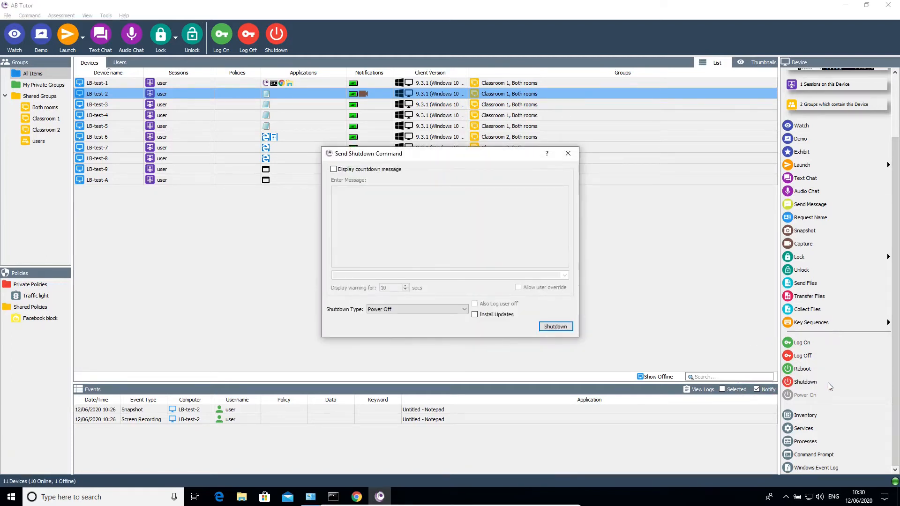
click(333, 169)
click(407, 212)
text(Please save your work, this computer will shut down in 5 minutes.)
double_click(393, 288)
text(300)
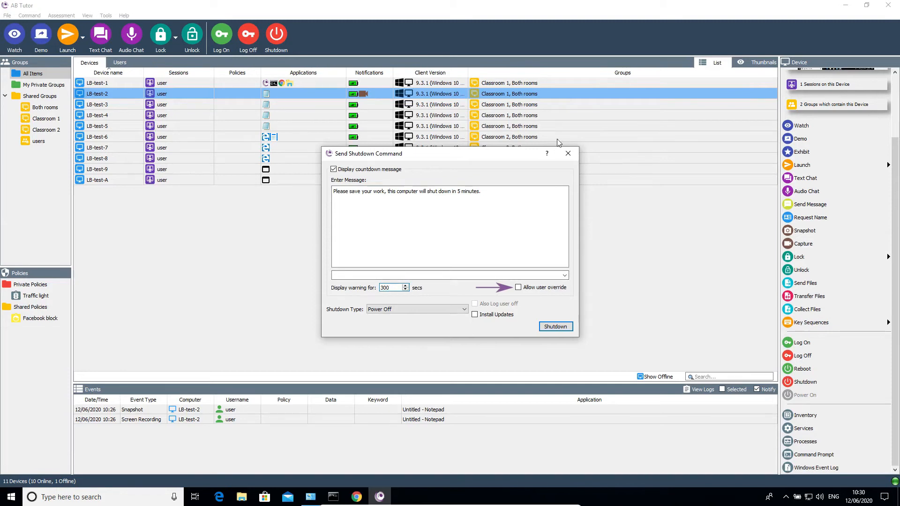
click(567, 153)
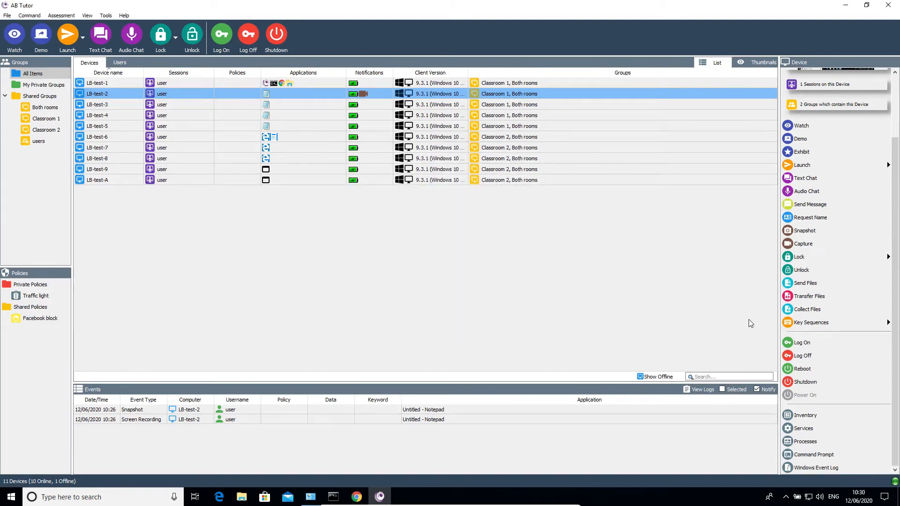
Request an inventory of LB-test-2, examine the sections of the result, and close it.
click(804, 415)
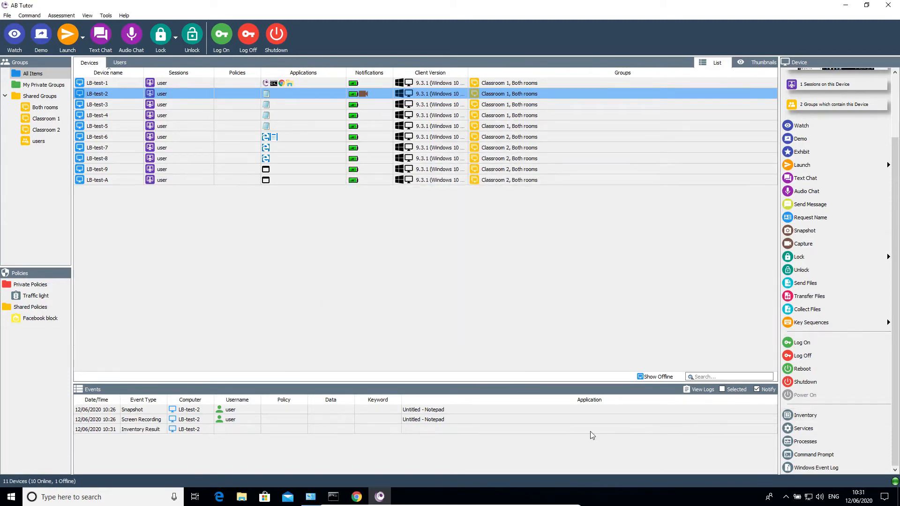
double_click(589, 431)
click(380, 74)
click(467, 75)
click(568, 75)
click(609, 56)
Examine the services and processes on LB-test-2.
click(803, 428)
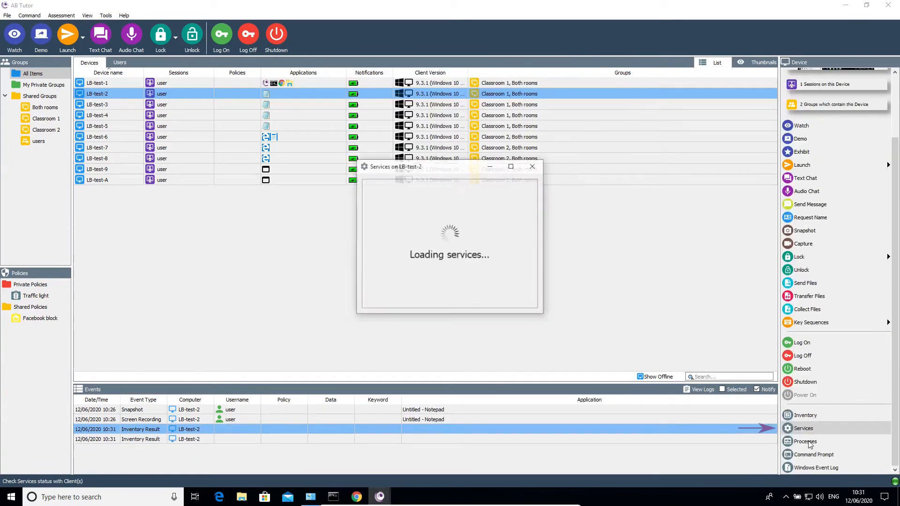
click(809, 443)
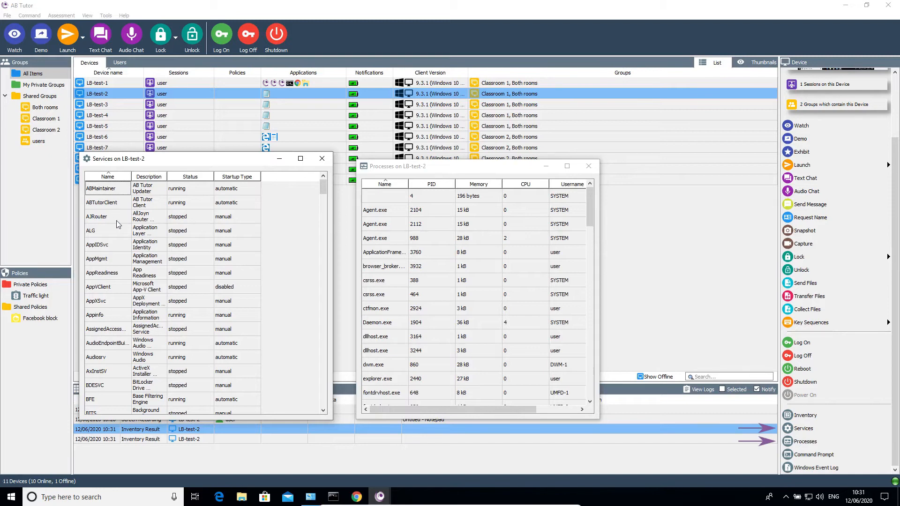
click(119, 247)
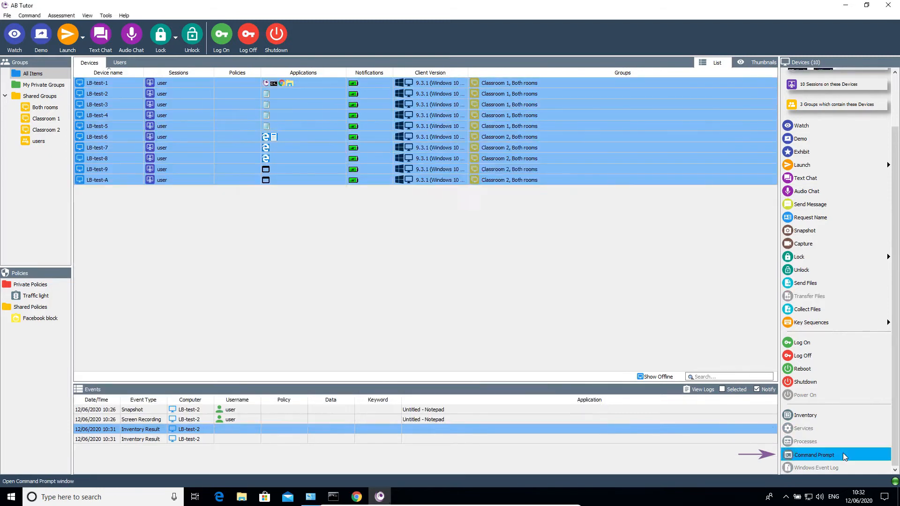
Run the dir command on all ten selected devices through the remote command prompt, and close it.
click(842, 453)
text(dir)
click(601, 88)
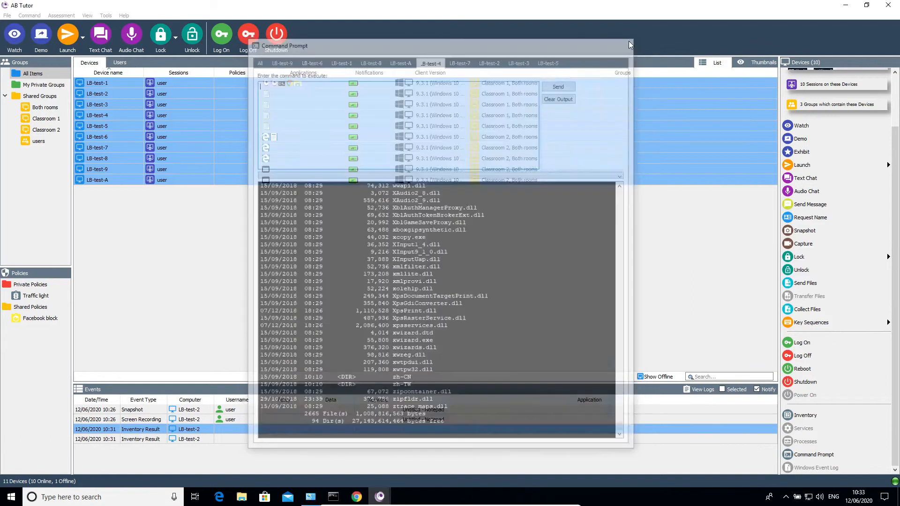
click(626, 42)
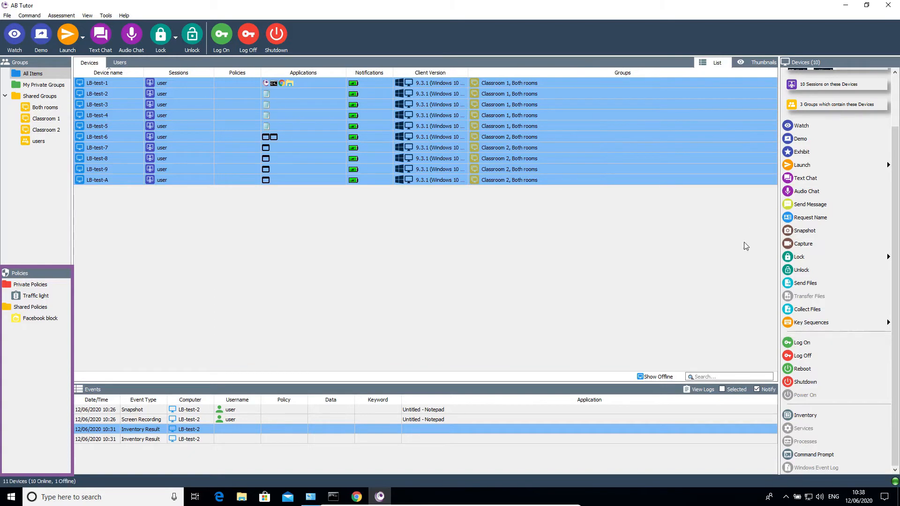
Start a new private policy with the Networks and Schedule conditions enabled.
right_click(36, 285)
click(56, 289)
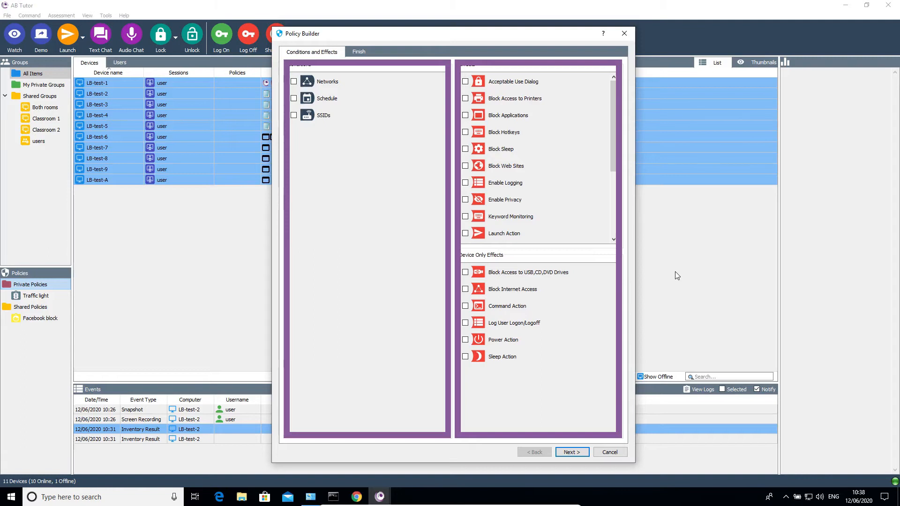
click(294, 82)
click(293, 98)
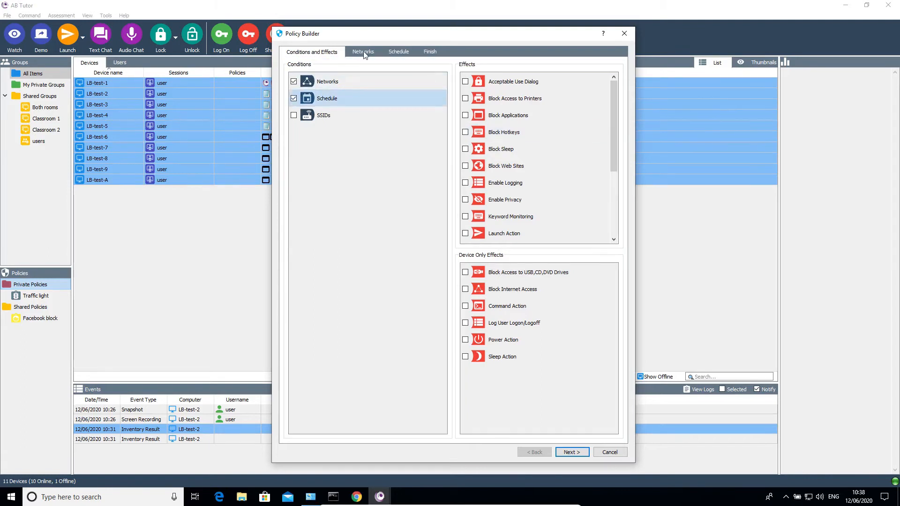
Add the connected subnet 192.168.1.* to the policy's Networks condition.
click(364, 52)
click(596, 149)
text(192.168.1.*)
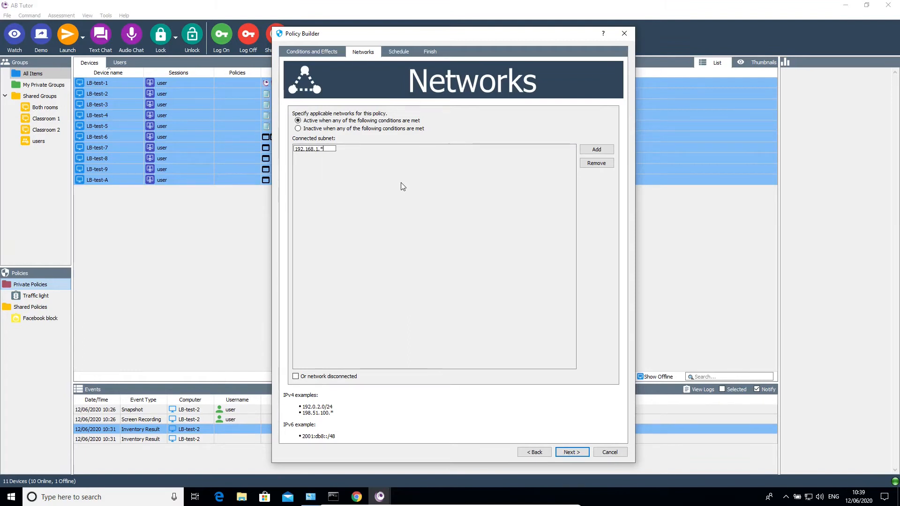
key(Return)
Mark time blocks in the policy's schedule grid.
click(398, 51)
drag(427, 214, 516, 286)
mouse_move(470, 213)
mouse_down()
mouse_move(469, 283)
mouse_move(477, 267)
mouse_up()
Name the policy "Block games" and give it a red game controller icon.
click(431, 52)
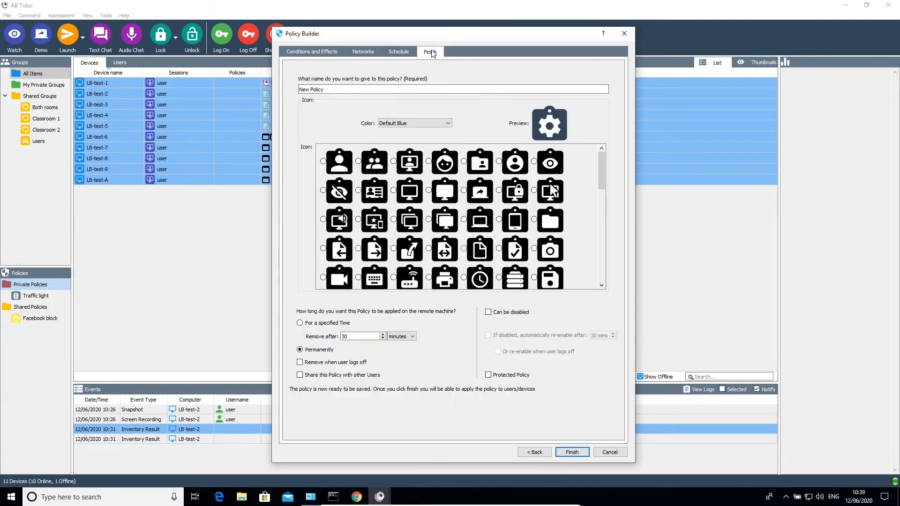
text(Block games)
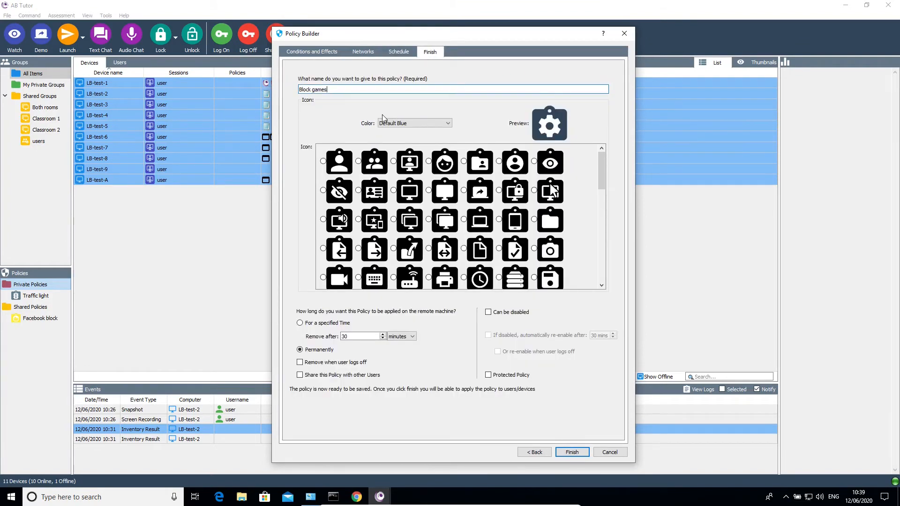
click(390, 123)
click(401, 240)
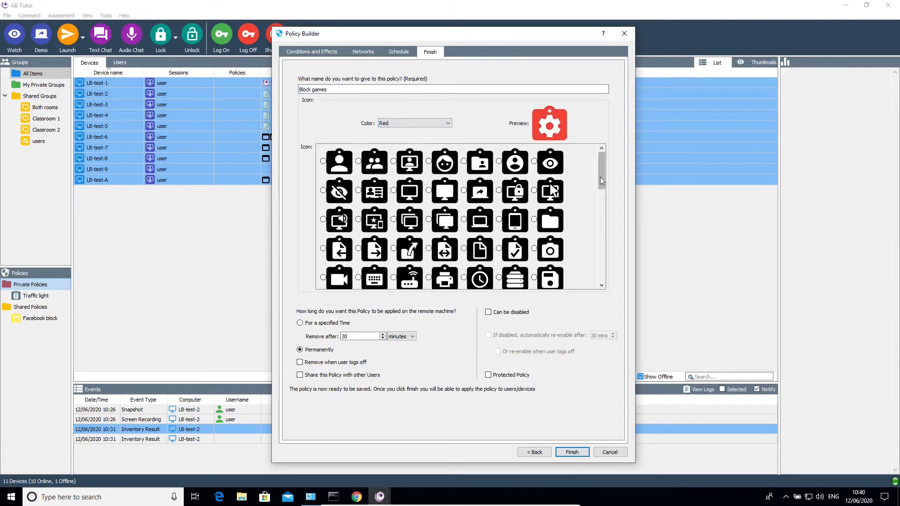
drag(600, 176, 601, 264)
click(366, 276)
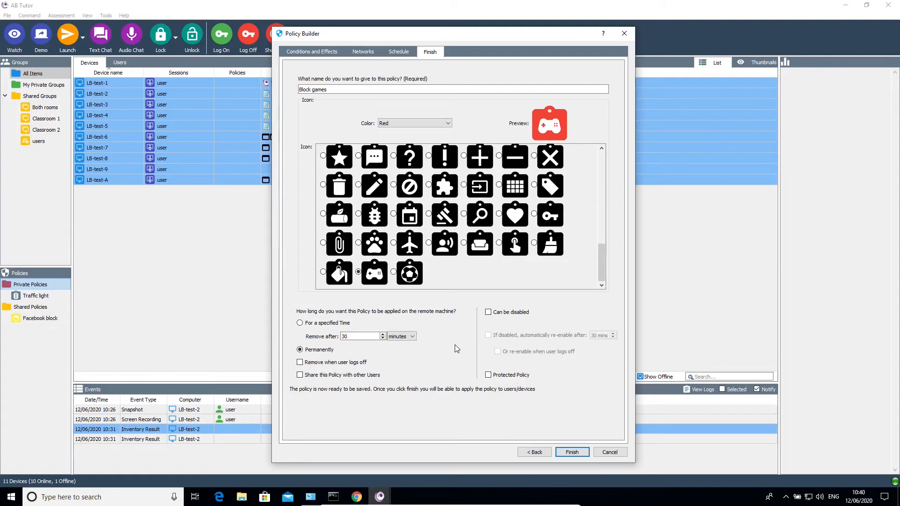
Enable the Block Web Sites effect for the policy and open its settings.
click(314, 52)
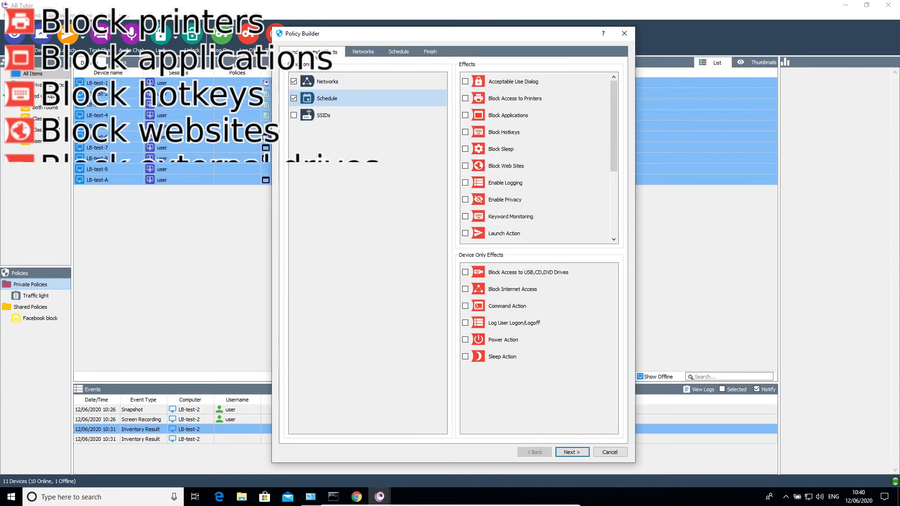
click(465, 165)
click(440, 51)
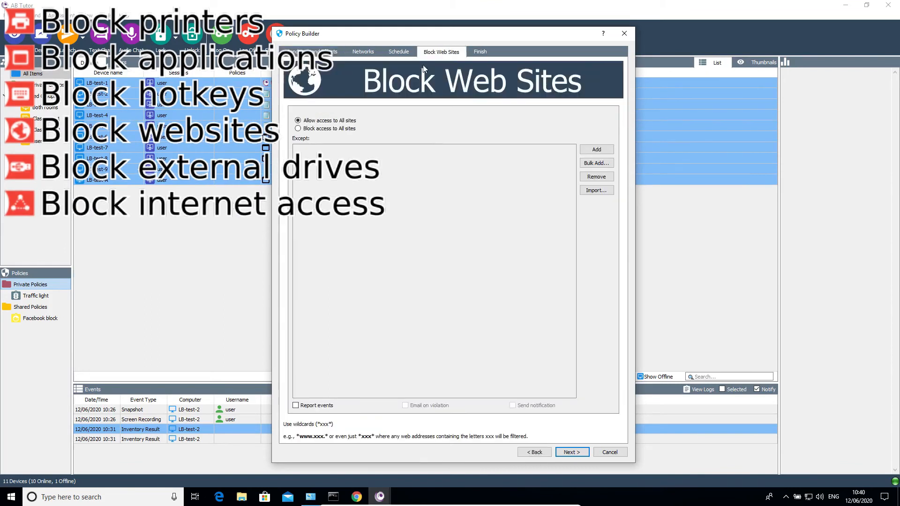
Add *minecraft* and *facebook* as exceptions to the policy's allowed web sites.
click(599, 150)
text(*minecraft*)
key(Return)
click(596, 150)
text(*facebook*)
key(Return)
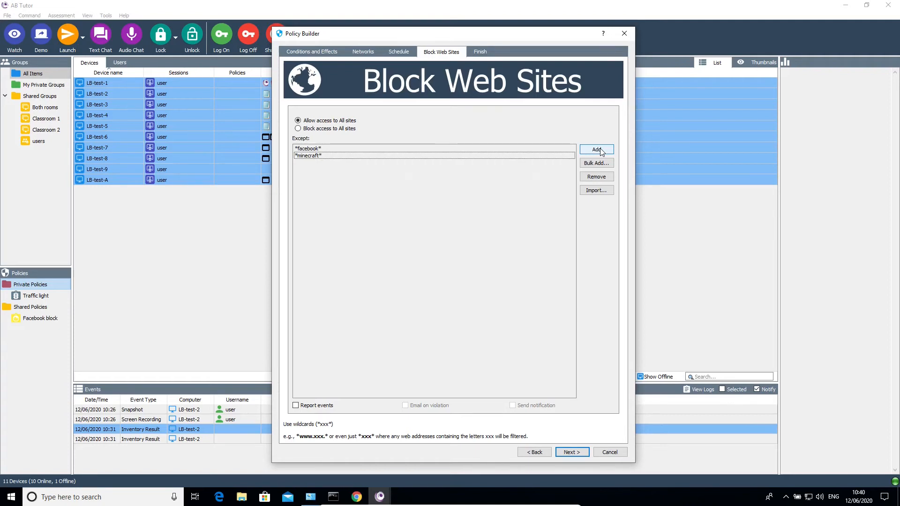
Enable the Enable Logging effect for the policy and open its settings.
click(323, 53)
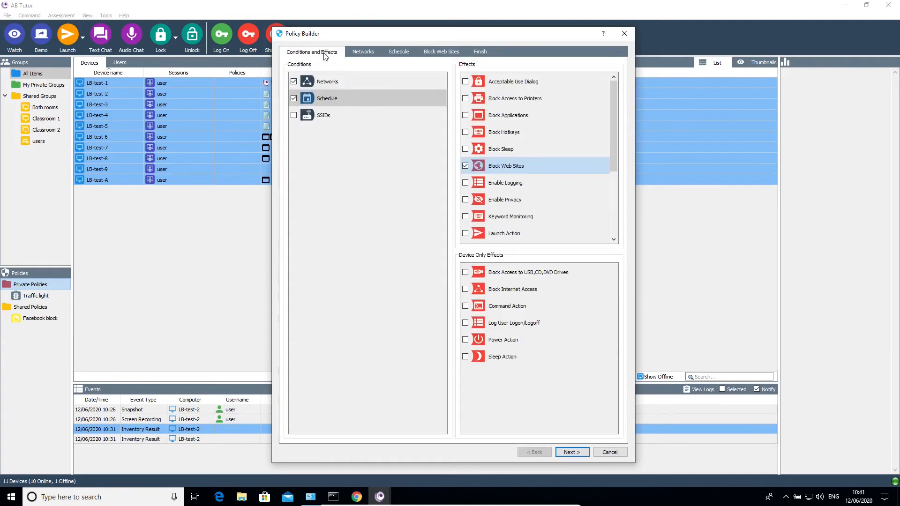
click(466, 182)
click(486, 53)
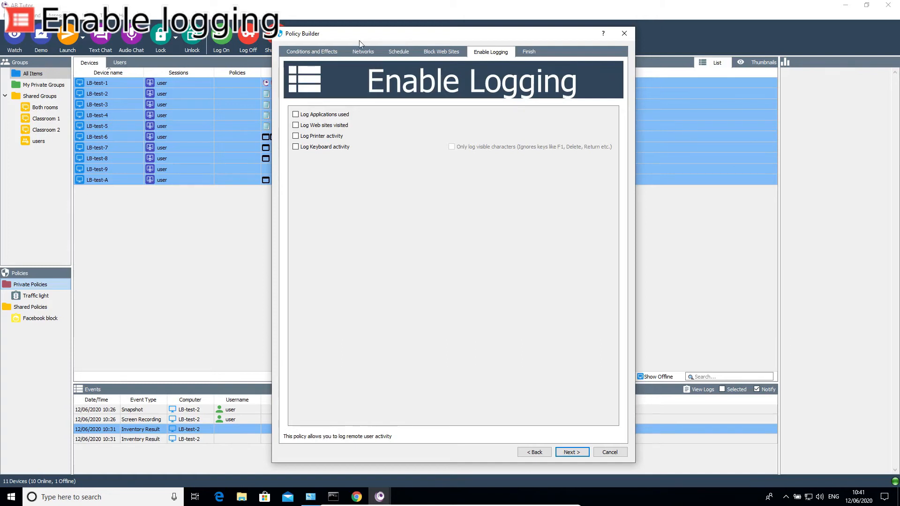
Replace the Enable Logging and Block Web Sites effects with Enable Privacy, requiring the user's permission to watch their session.
click(323, 52)
click(466, 199)
click(465, 182)
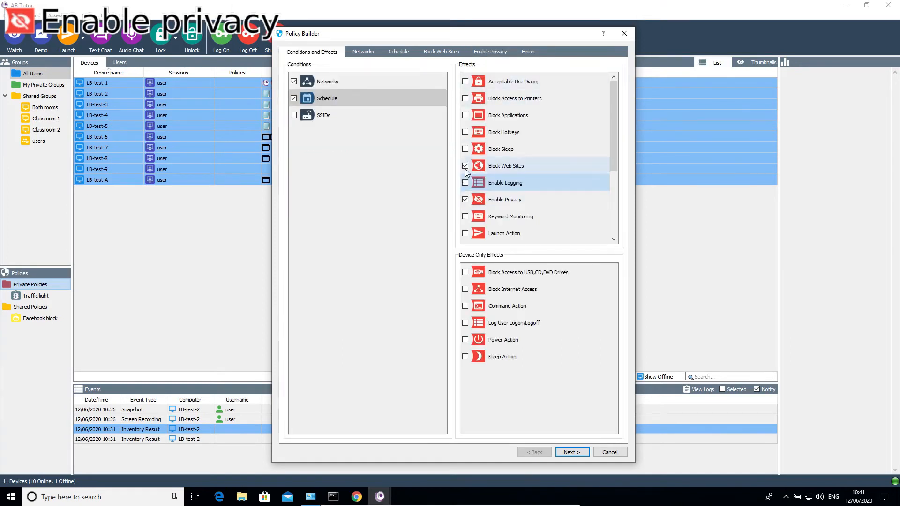
click(465, 166)
click(450, 51)
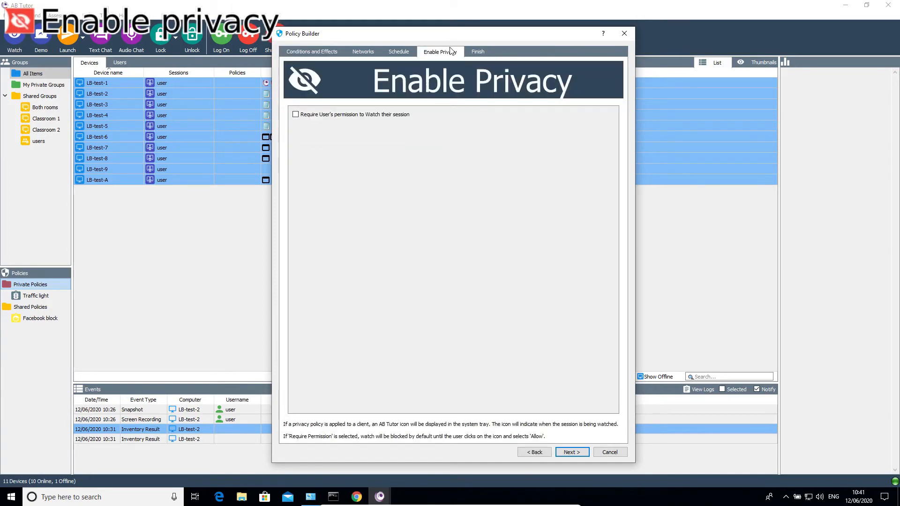
click(327, 115)
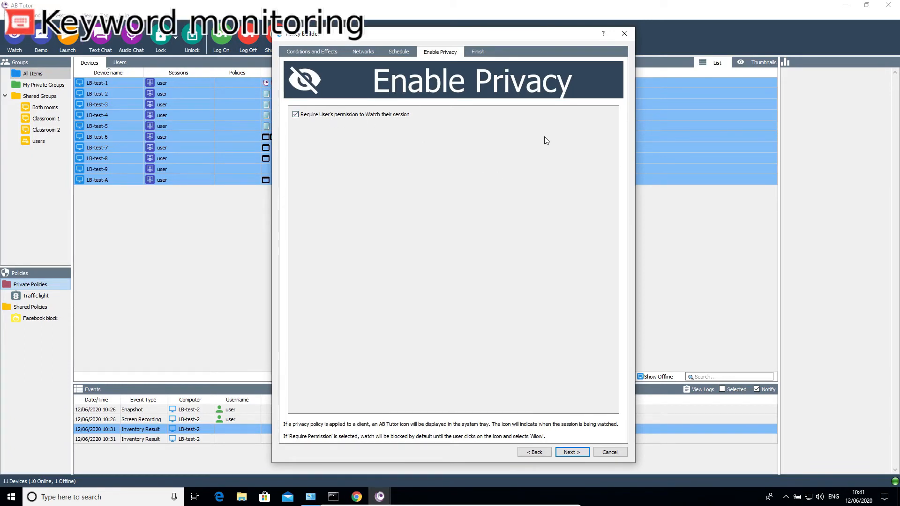
Enable the Keyword Monitoring effect and add "kill" as a trigger word.
click(314, 53)
click(465, 217)
scroll(468, 187, down, 2)
click(488, 53)
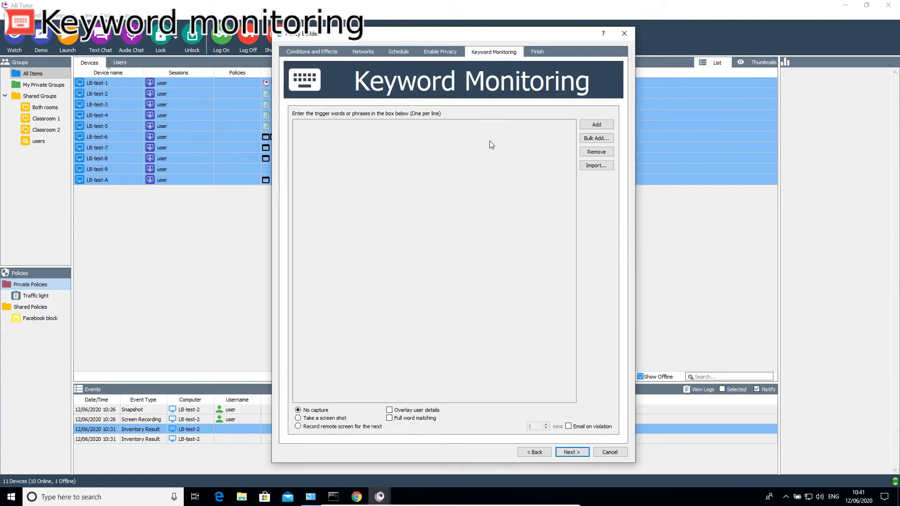
click(587, 125)
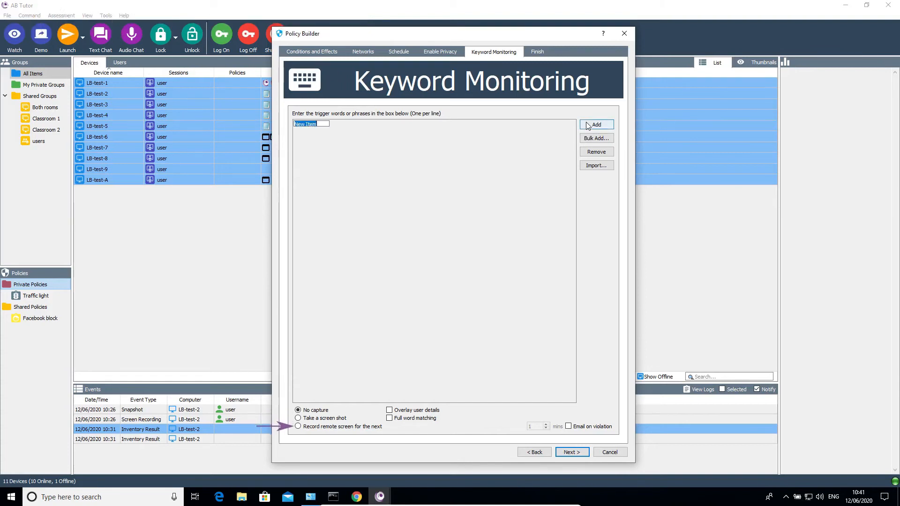
text(kill)
key(Return)
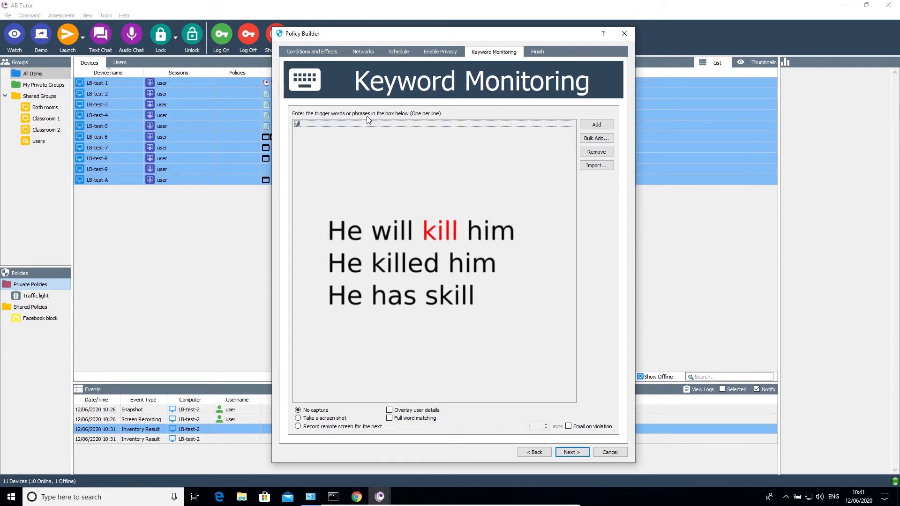
Change the trigger word to "kill*" and turn on full word matching.
text(*)
key(Return)
click(407, 418)
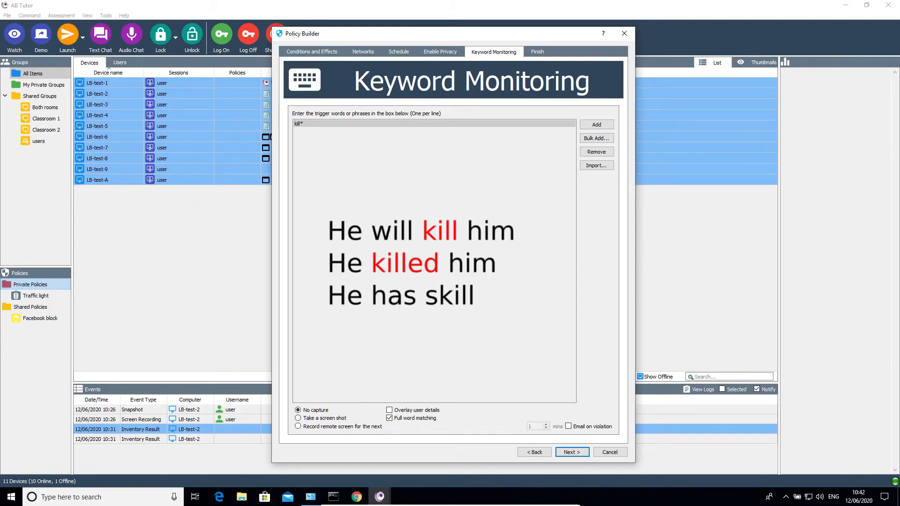
Enable Power Action with message "This computer will shut down in 5 minutes, please press cancel to keep using it.", a 5-minute countdown and user abort allowed.
click(313, 53)
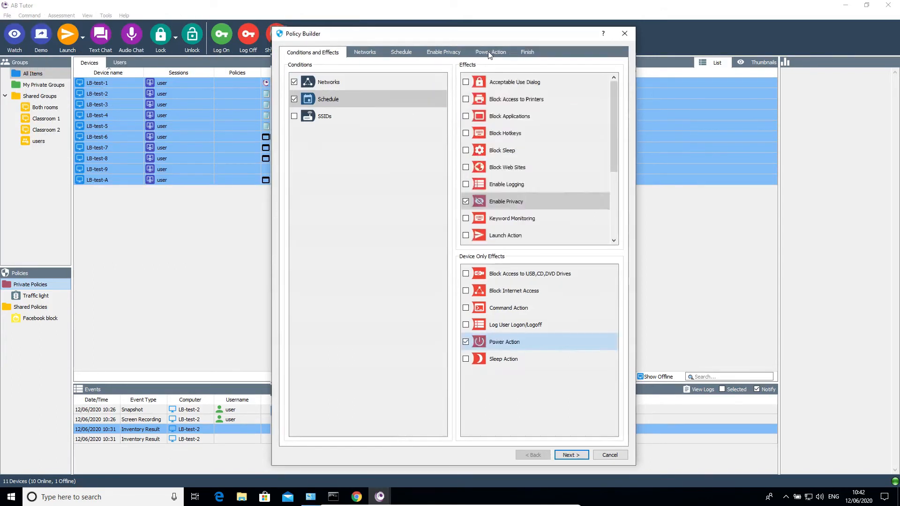
click(490, 52)
click(490, 148)
text(This computer will shut down in 5 minutes, please press cancel to keep using it.)
double_click(553, 160)
text(5)
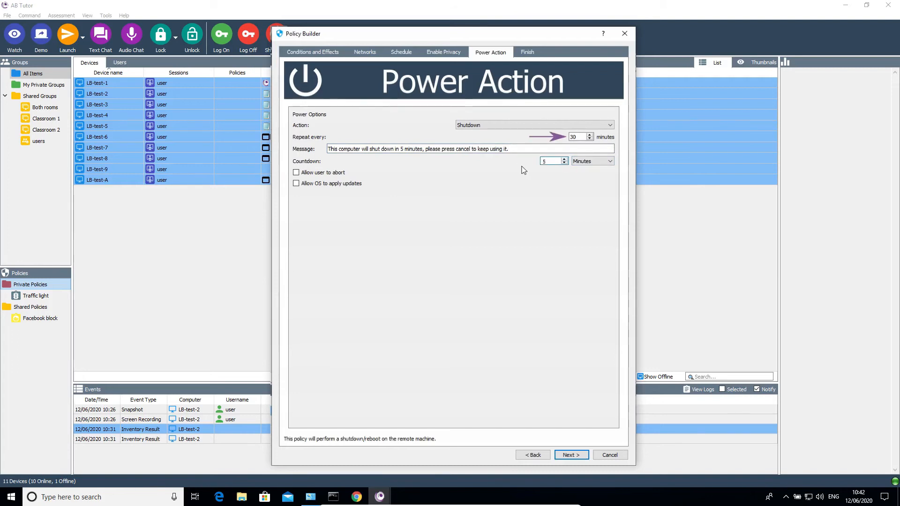
click(315, 172)
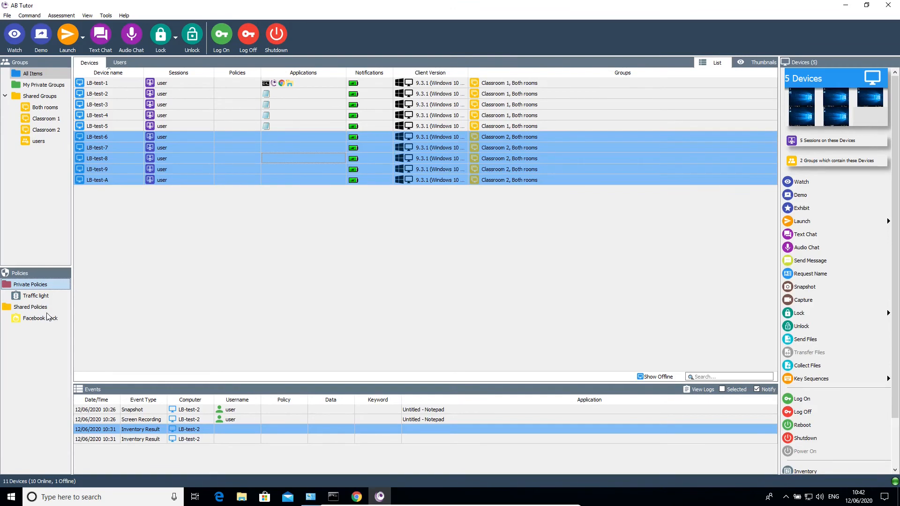
Apply the Traffic light policy to the selected devices LB-test-6 through LB-test-A.
drag(40, 296, 182, 168)
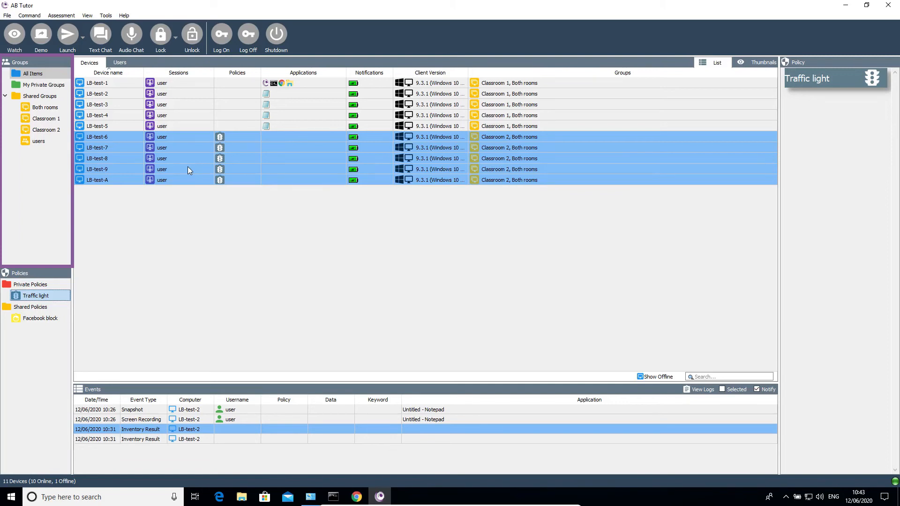
mouse_move(187, 167)
Show the devices in Classroom 1 and look at the group types that can be created under Shared Groups.
click(47, 120)
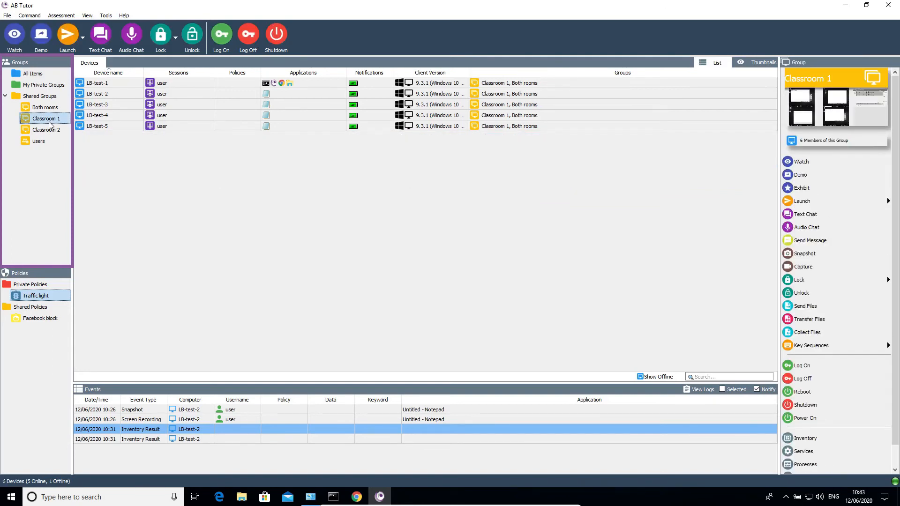
right_click(27, 97)
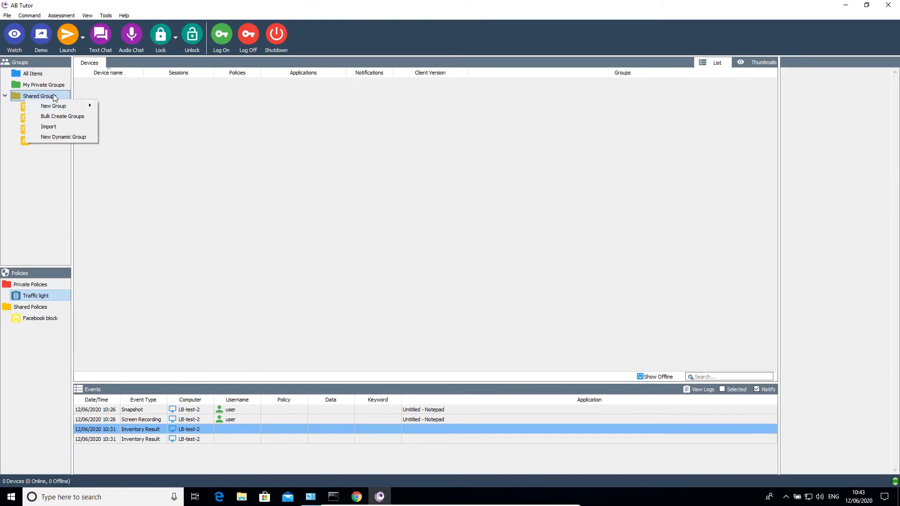
mouse_move(57, 107)
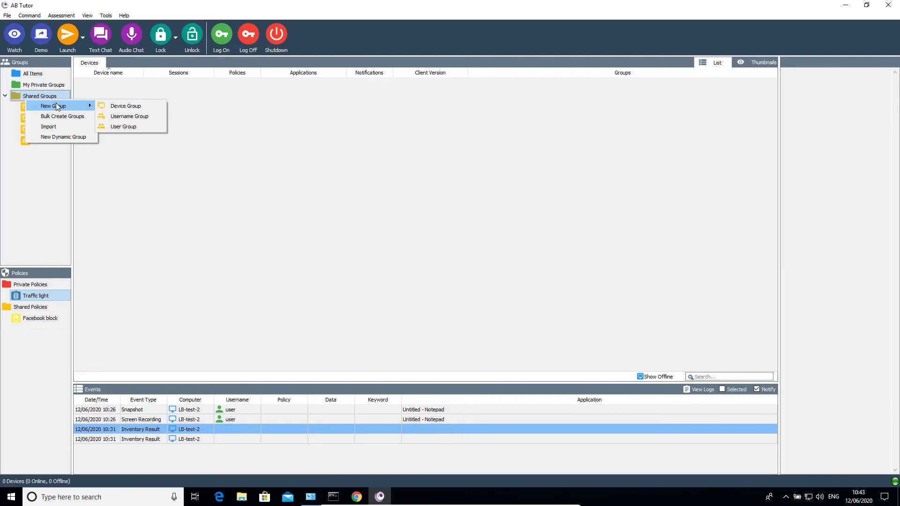
click(138, 72)
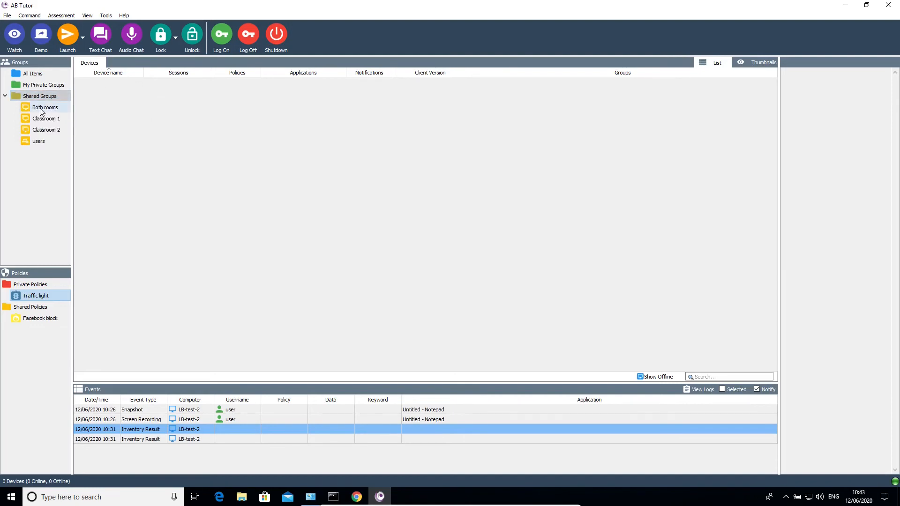
Open the Both rooms group's settings, check its restrictions, and add Facebook block as a default policy.
right_click(40, 109)
click(66, 154)
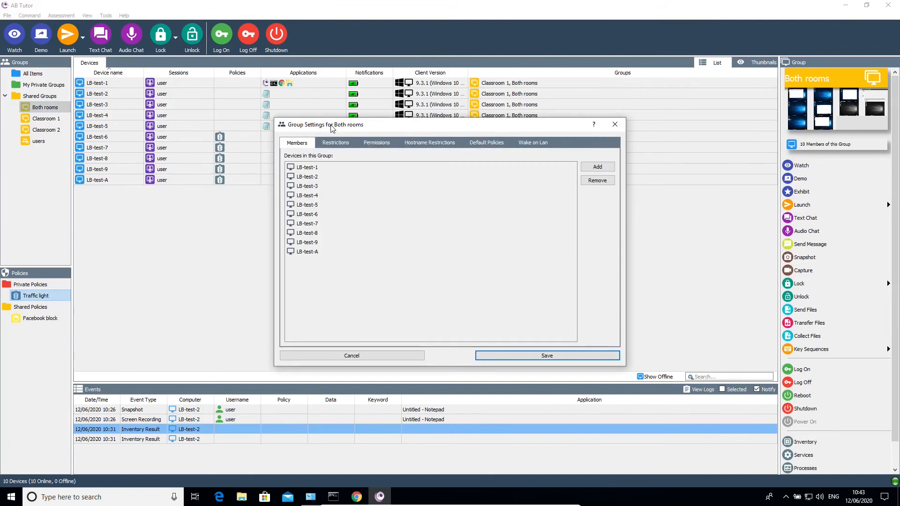
click(335, 143)
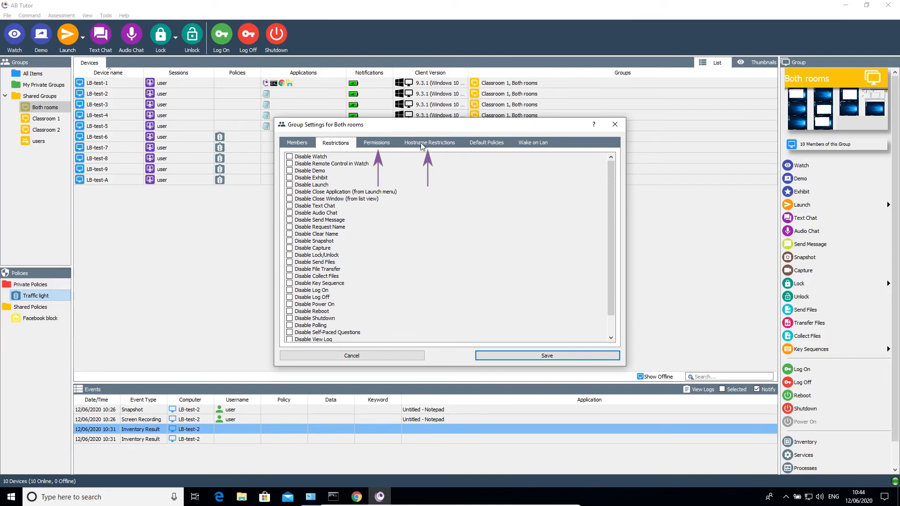
click(486, 142)
click(597, 157)
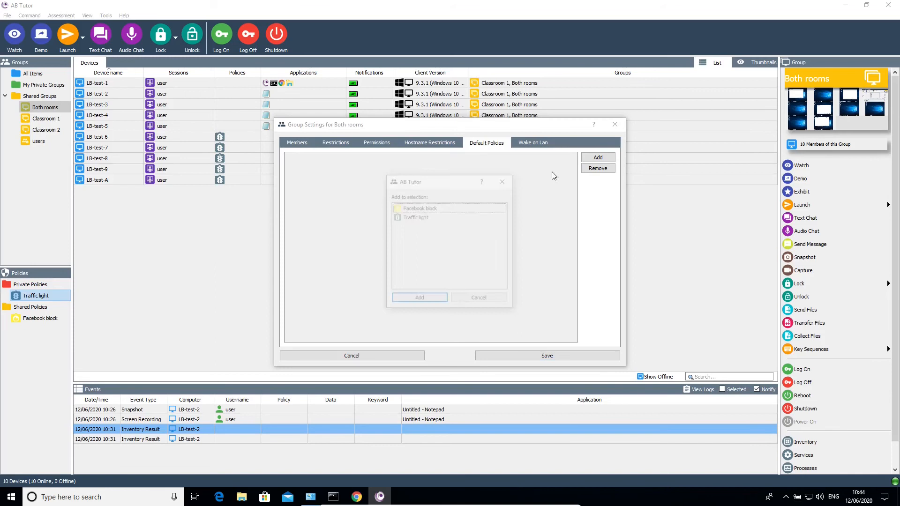
click(429, 210)
click(428, 300)
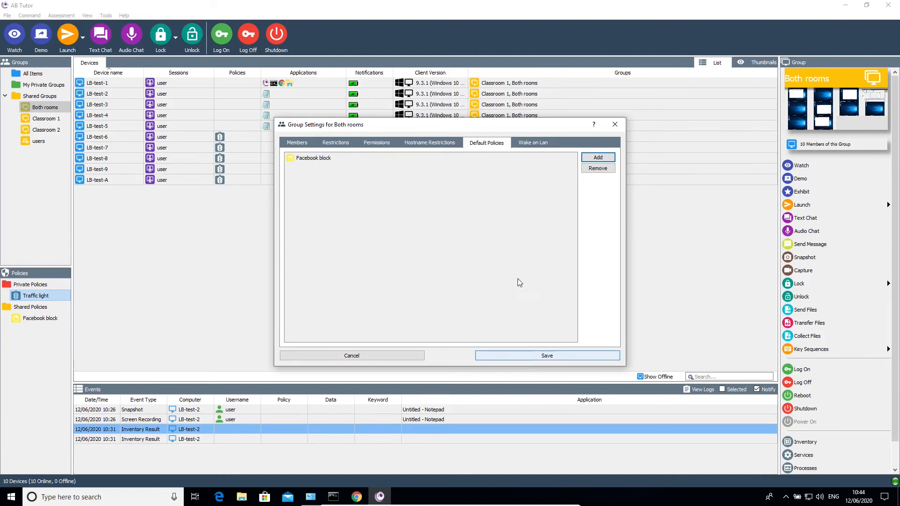
Enable Wake on Lan scheduling for the group and wake its devices every Monday, Tuesday and Wednesday at 09:00.
click(526, 143)
click(365, 168)
click(385, 194)
click(400, 194)
click(414, 195)
drag(545, 191, 519, 193)
text(0900)
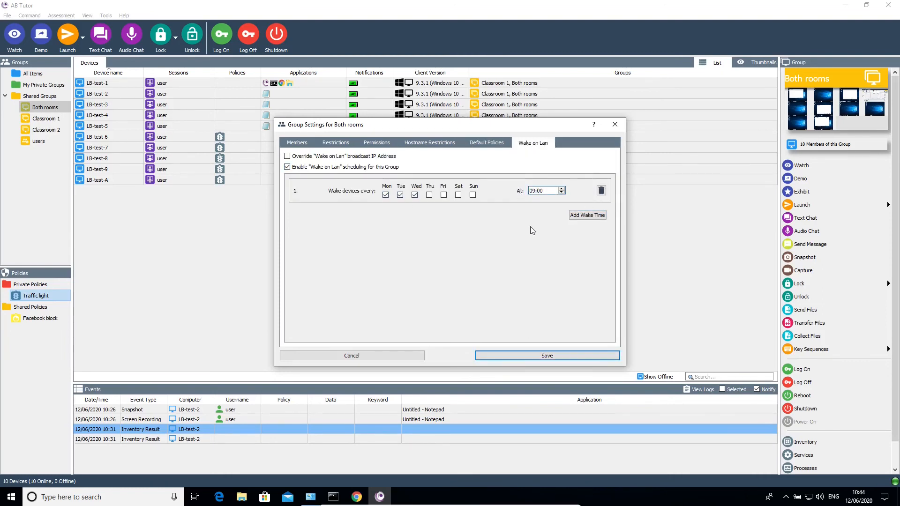
Add a second wake time for Thursday and Friday at 08:00 and save the group settings.
click(587, 215)
click(429, 221)
click(443, 222)
drag(545, 218, 525, 219)
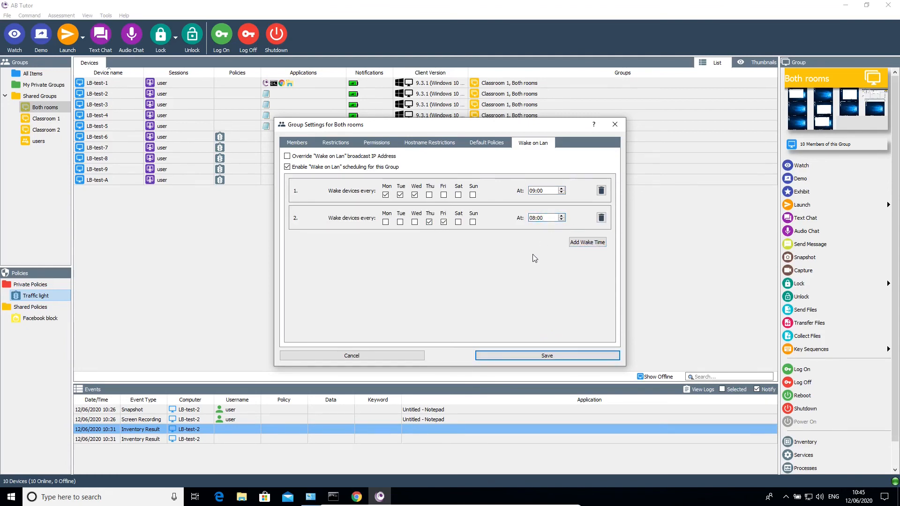
text(08)
click(506, 352)
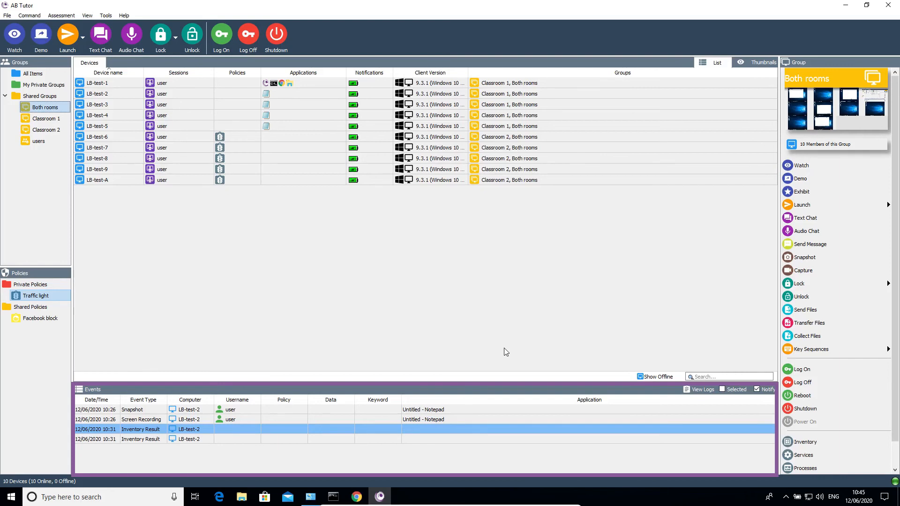
View the Snapshot event's details and list the log file entries from 25/05/2020 onwards.
click(269, 412)
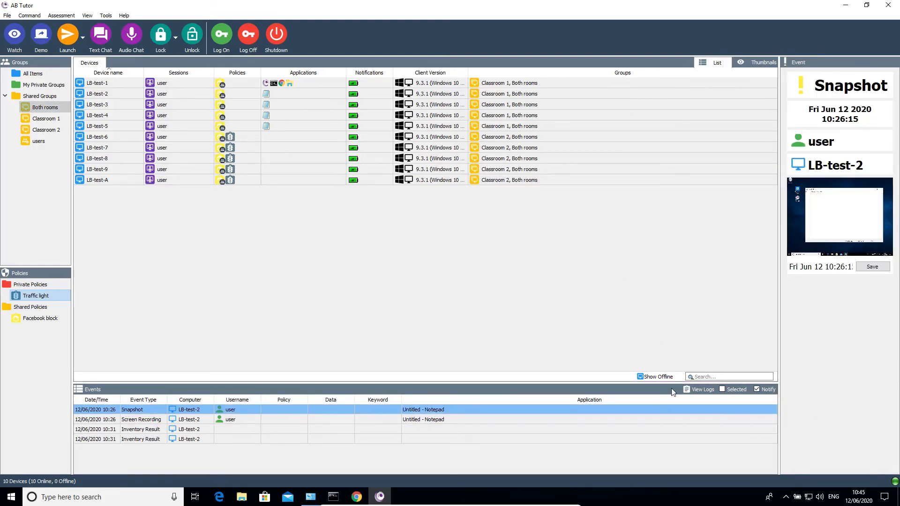
click(692, 389)
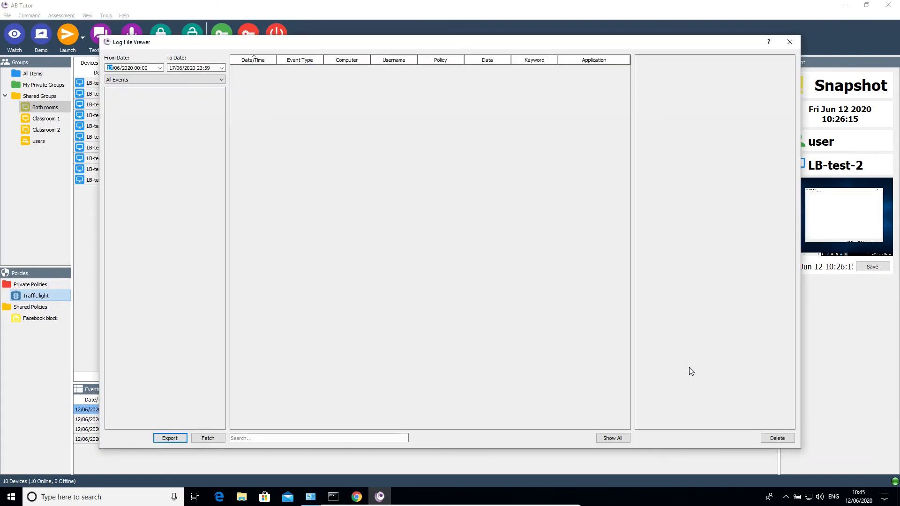
click(160, 68)
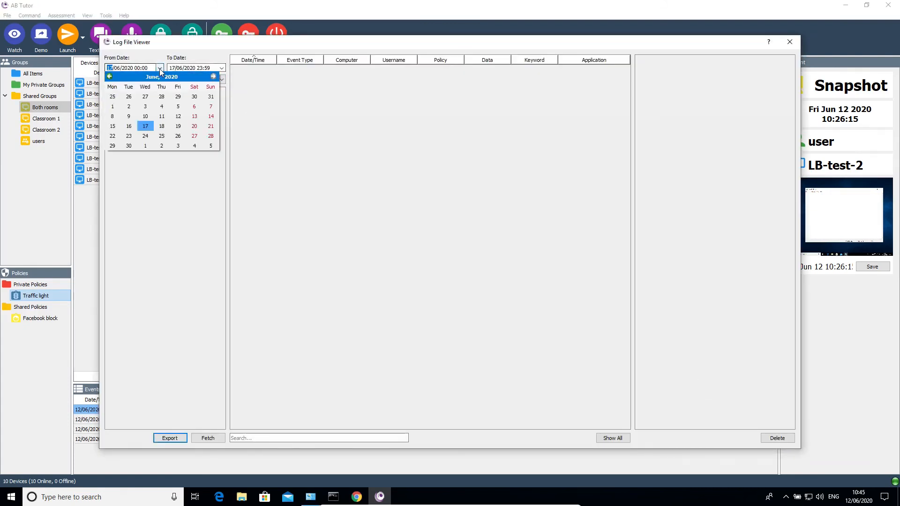
click(112, 97)
Filter the log by the Snapshot event type and view the snapshot logged for LB-test-3.
click(135, 80)
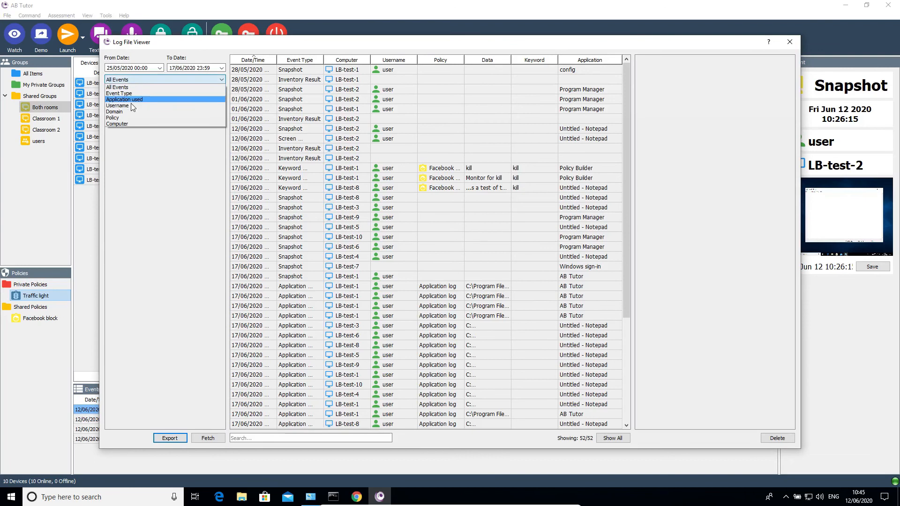
click(130, 93)
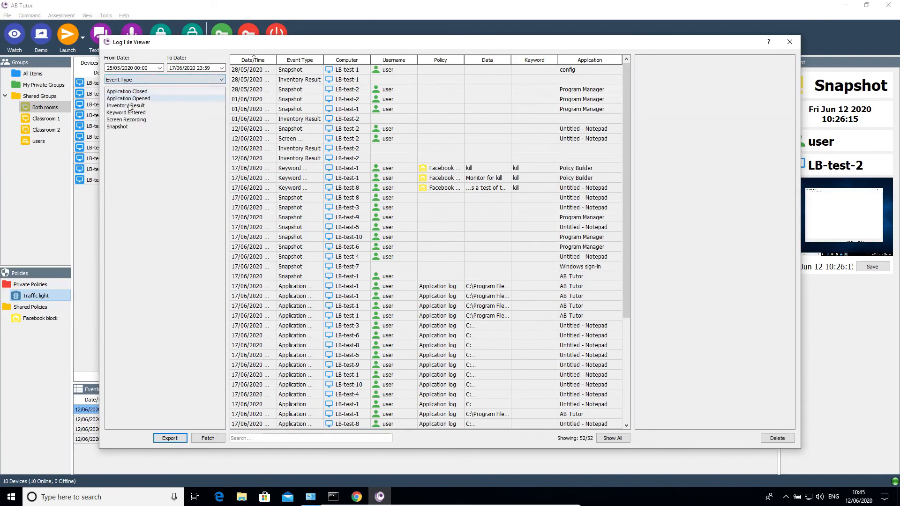
click(118, 127)
click(208, 438)
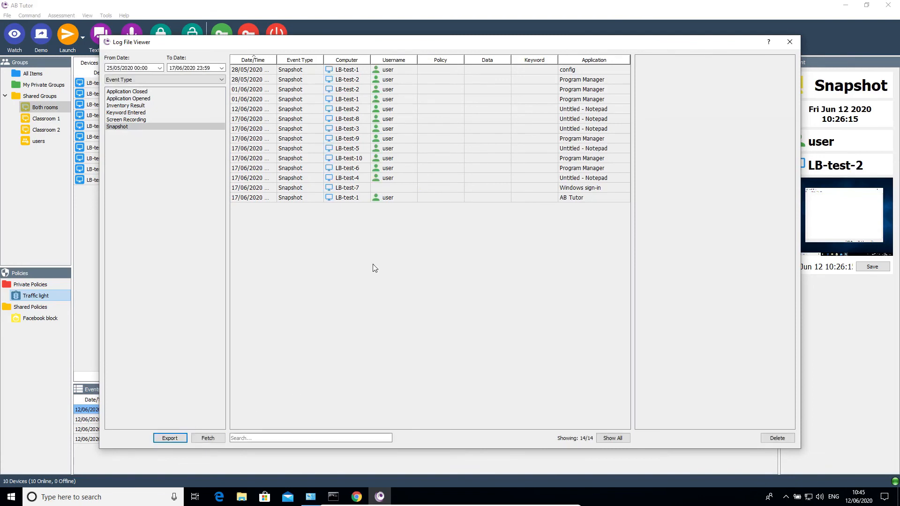
click(403, 129)
click(692, 251)
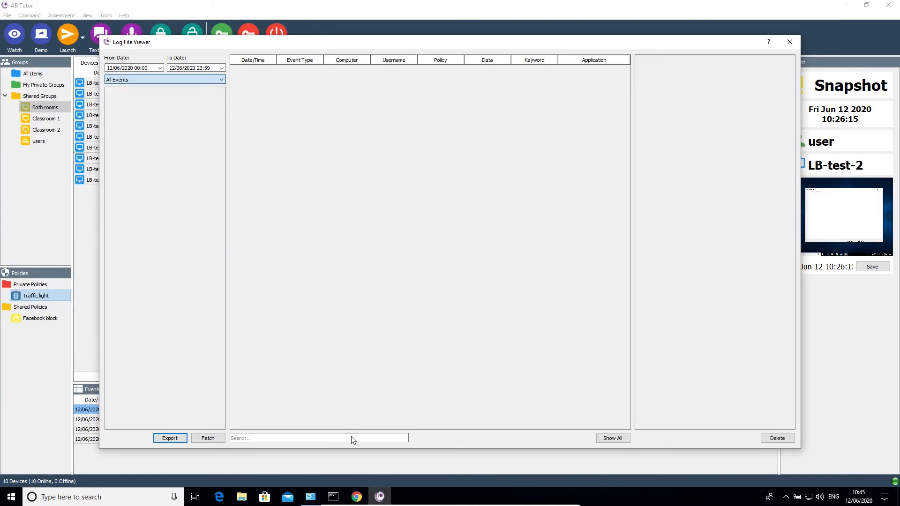
Switch to the AB Tutor Server Administration page in Chrome and view its authenticated devices and user list.
click(356, 497)
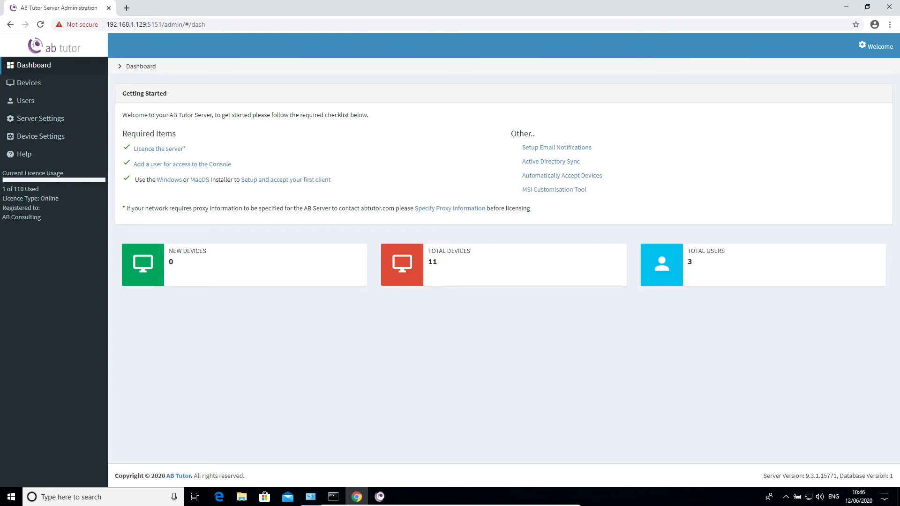
click(31, 83)
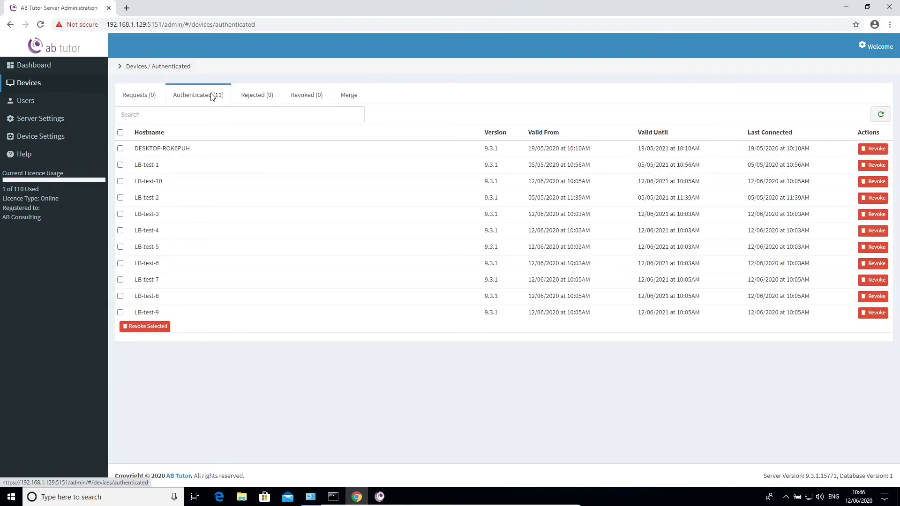
click(26, 100)
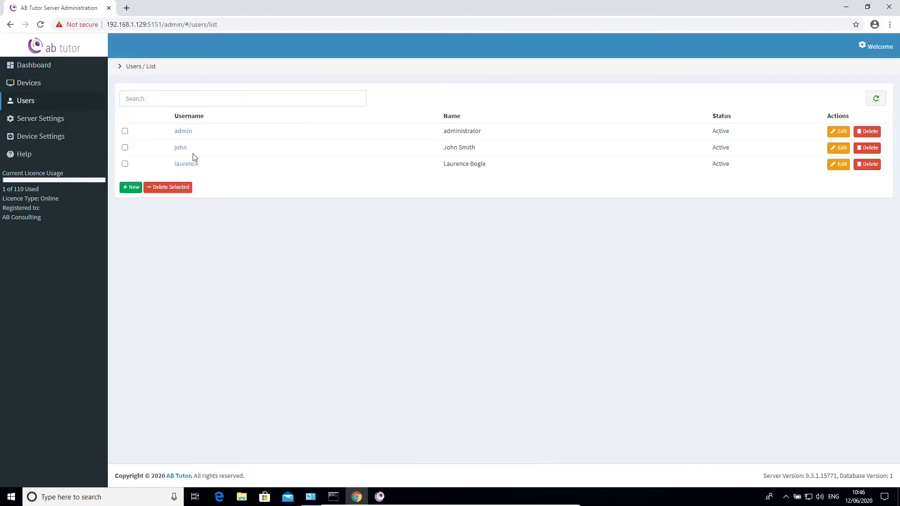
Open the third listed user's account to view its login options, user types and console roles.
click(194, 165)
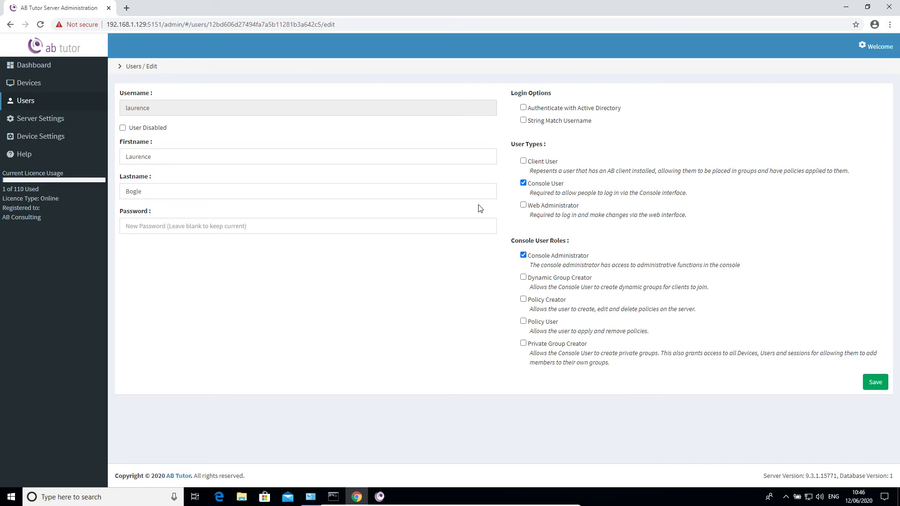
View the Active Directory sync setup and the archive settings within the server settings.
click(44, 121)
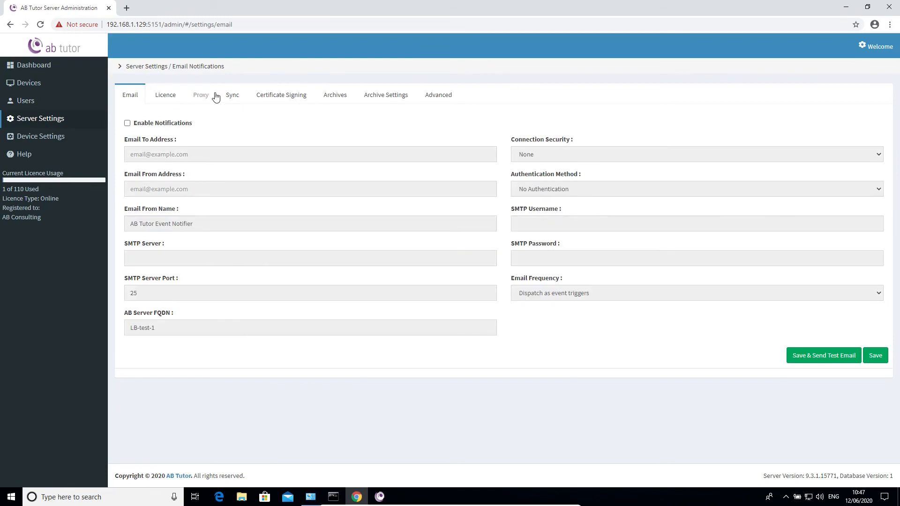
click(228, 95)
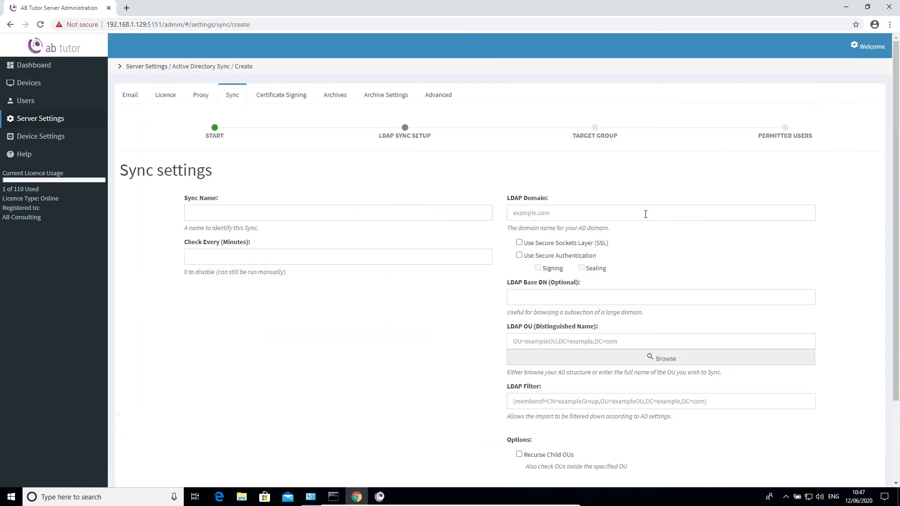
scroll(648, 209, down, 1)
scroll(649, 207, up, 1)
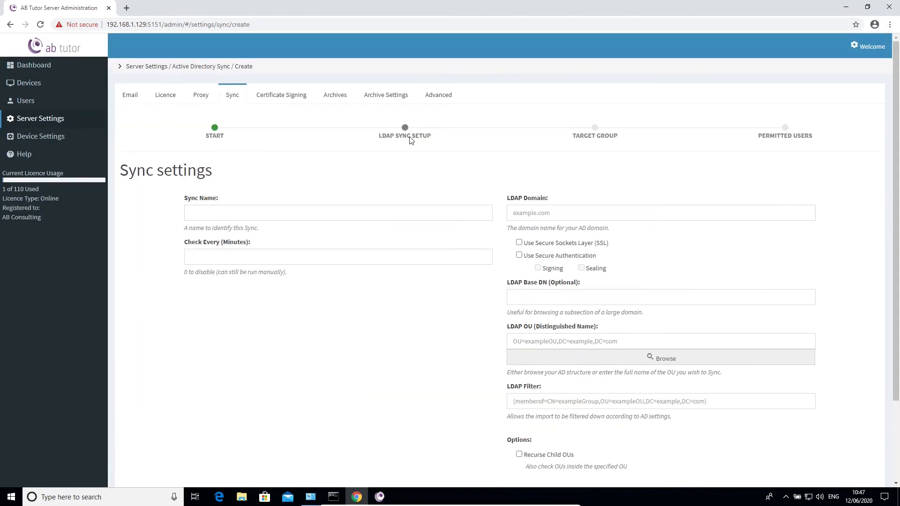
click(373, 95)
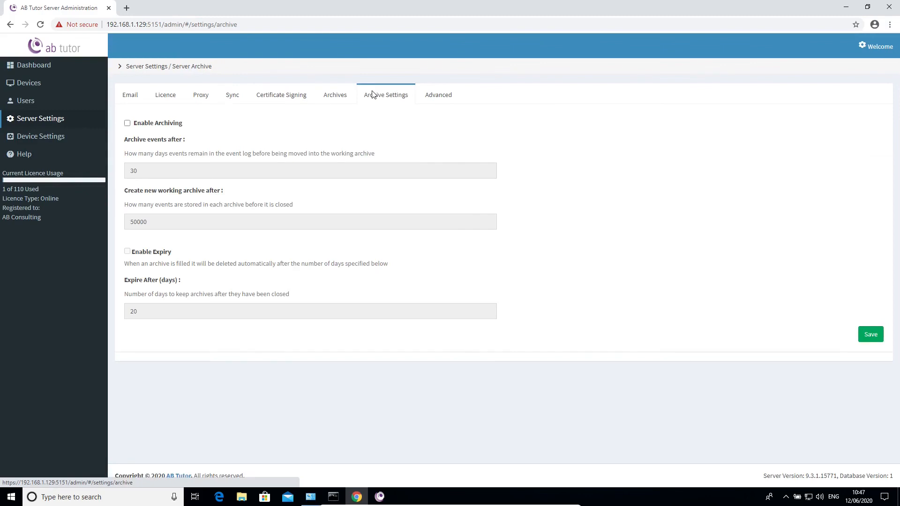
View the system messages and device security options in the device settings, and open the Admin Manual.
click(41, 135)
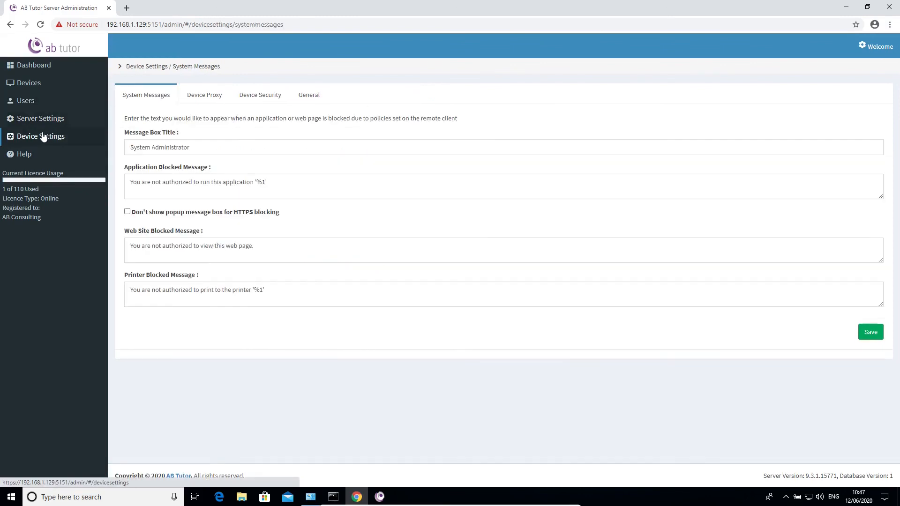
click(276, 89)
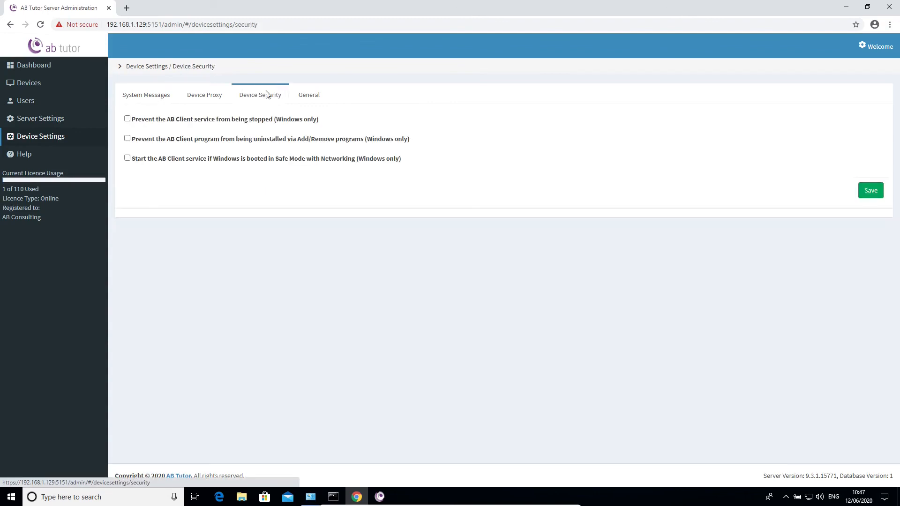
click(57, 154)
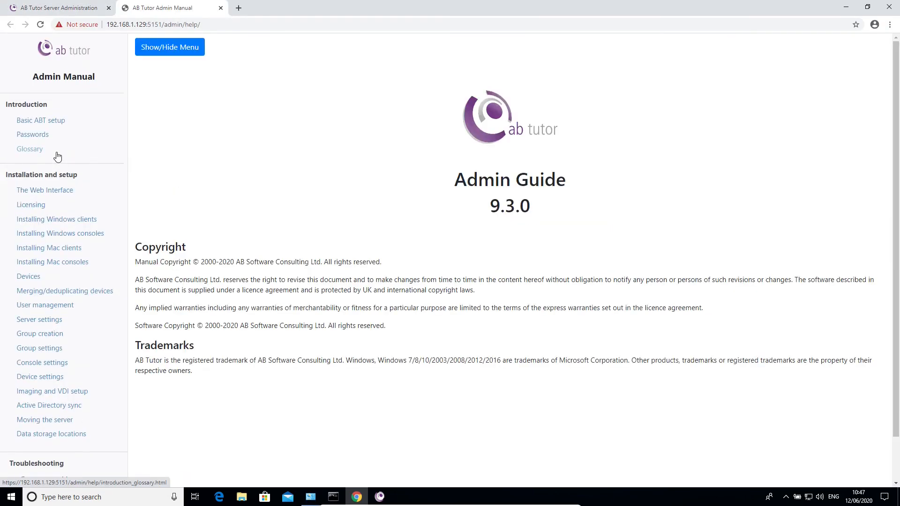